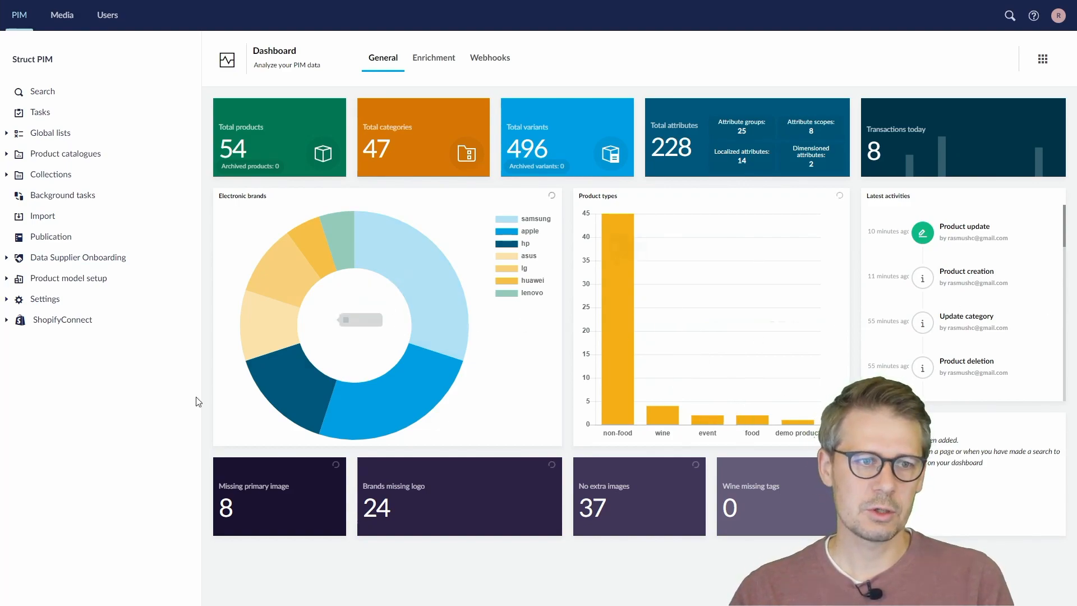
- Open the attribute overview in the product model setup and start creating a new attribute
left_click(8, 279)
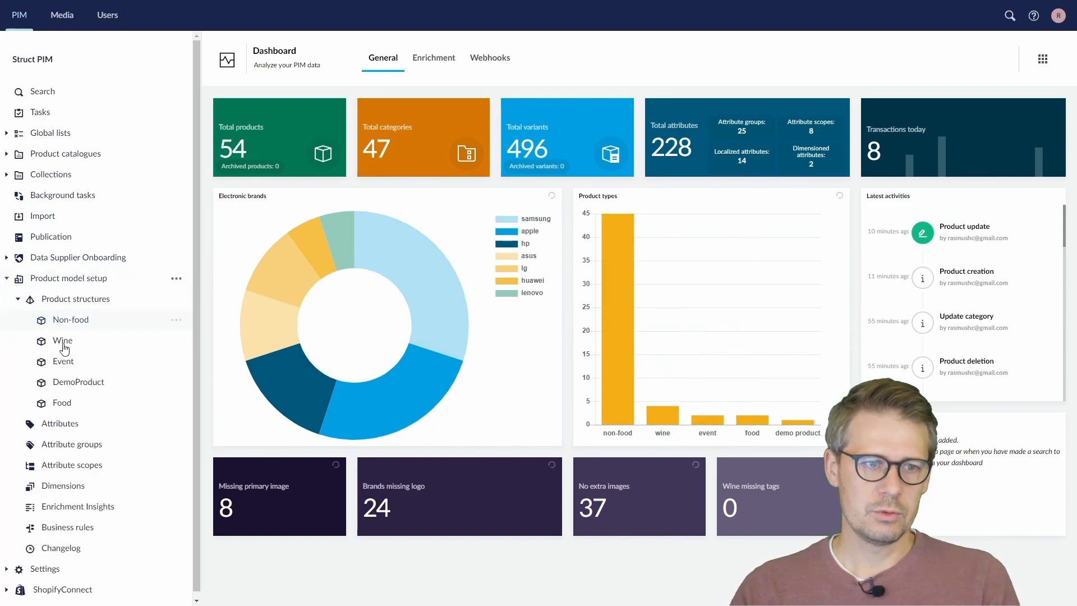
left_click(19, 302)
left_click(61, 319)
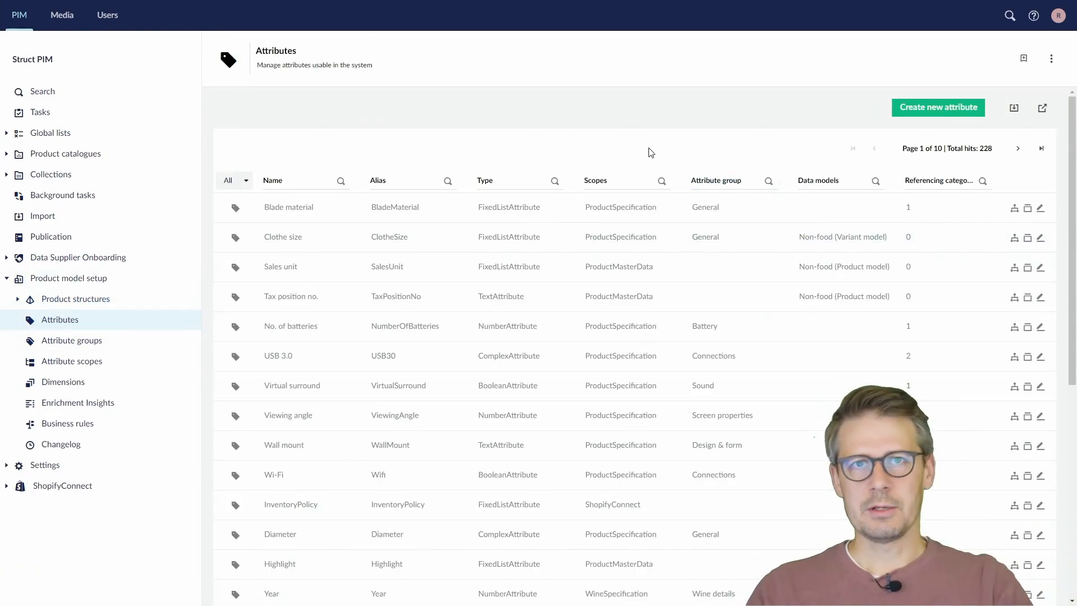
left_click(910, 112)
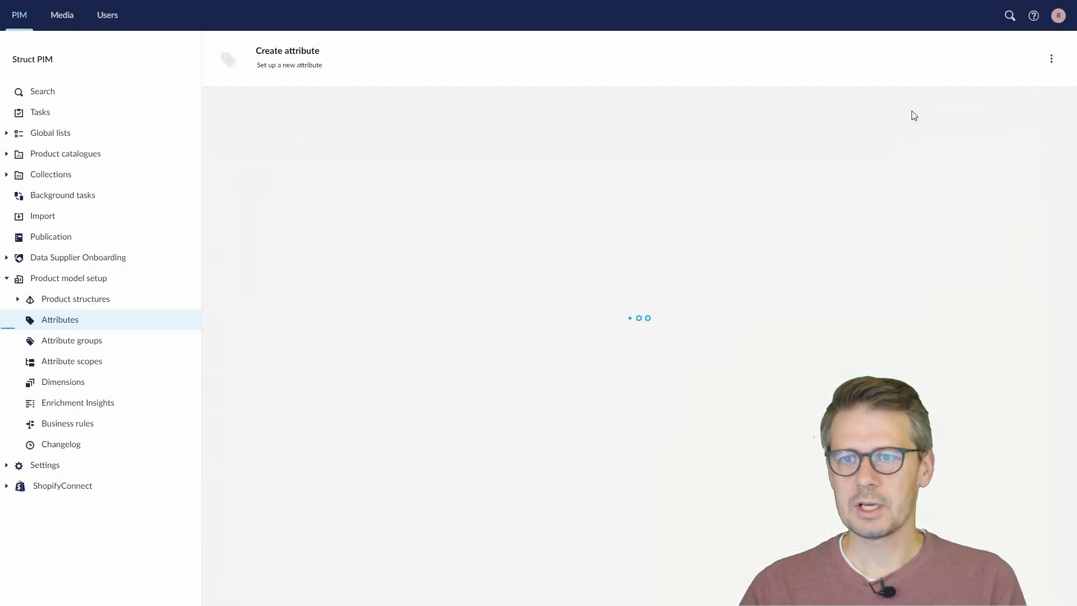
- Enter DemoSpecsList as the new attribute's alias
left_click(444, 150)
type("Demo")
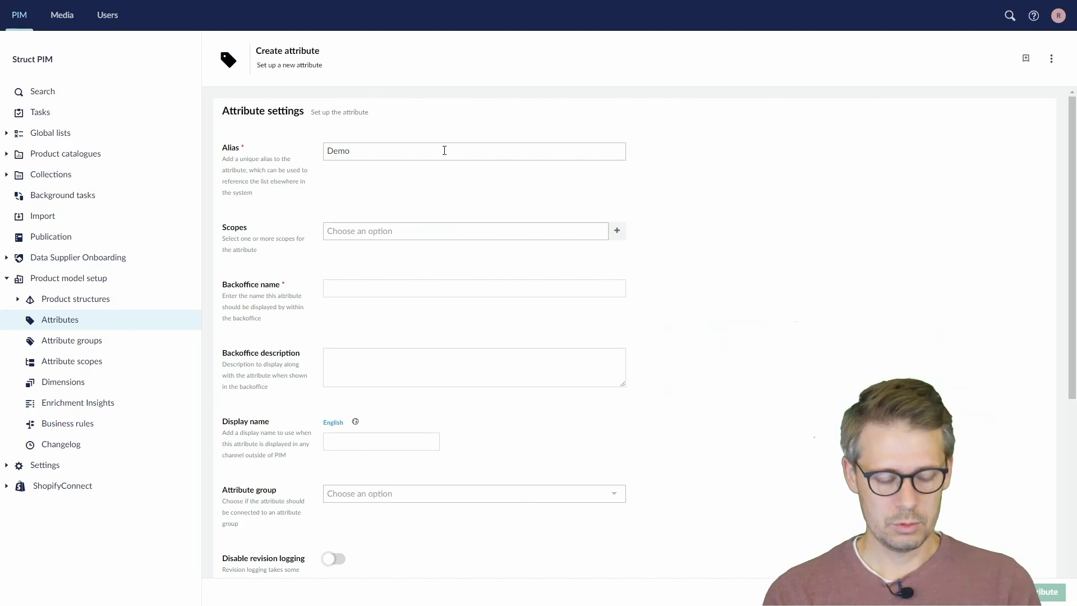
type("Spects")
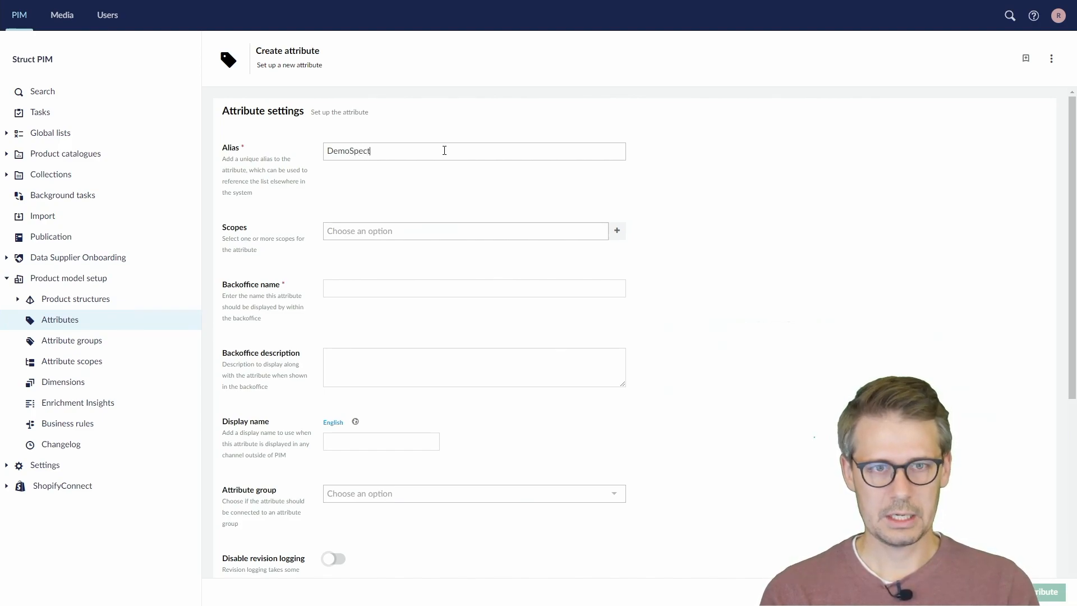
key("BackSpace")
key("BackSpace")
key("BackSpace")
key("BackSpace")
key("BackSpace")
key("BackSpace")
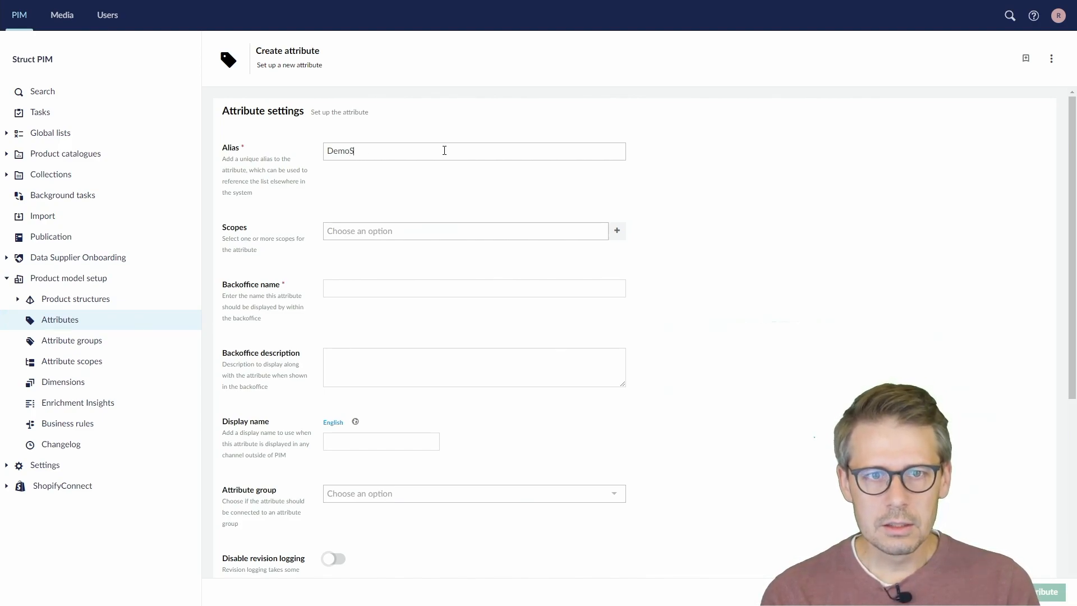
type("Spec")
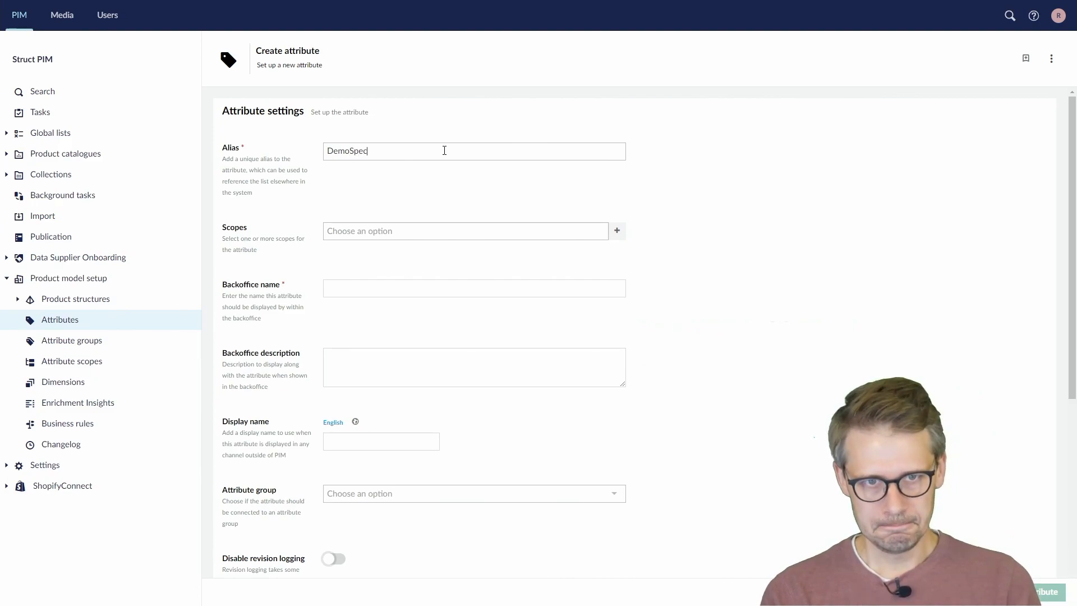
type("sList")
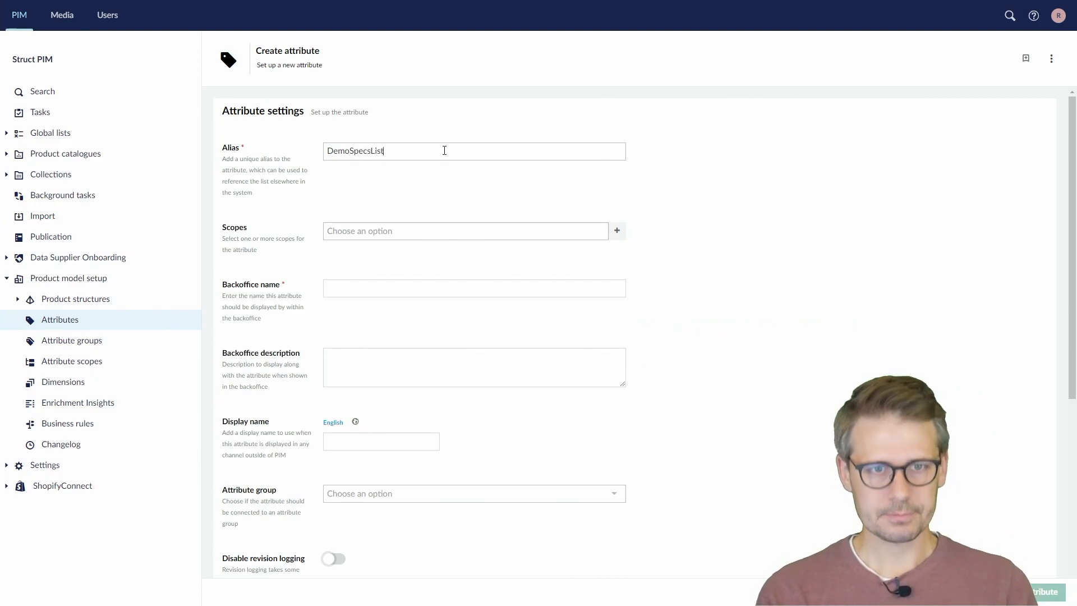
- Set both the backoffice name and the English display name of the attribute to Specs List
left_click_drag(425, 149, 350, 147)
key("ctrl+c")
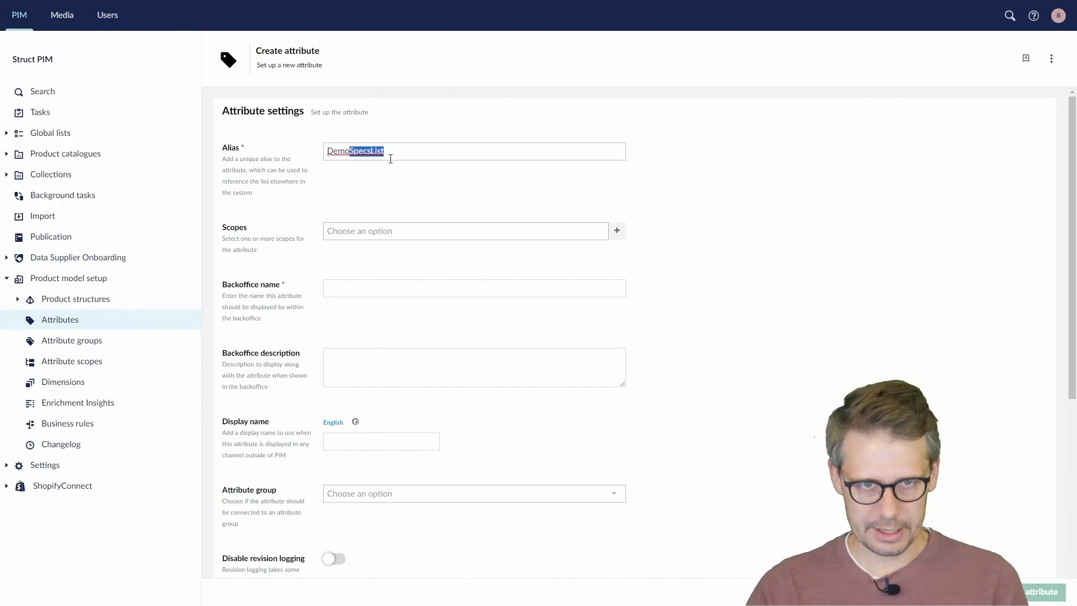
left_click(355, 292)
key("ctrl+v")
left_click(349, 288)
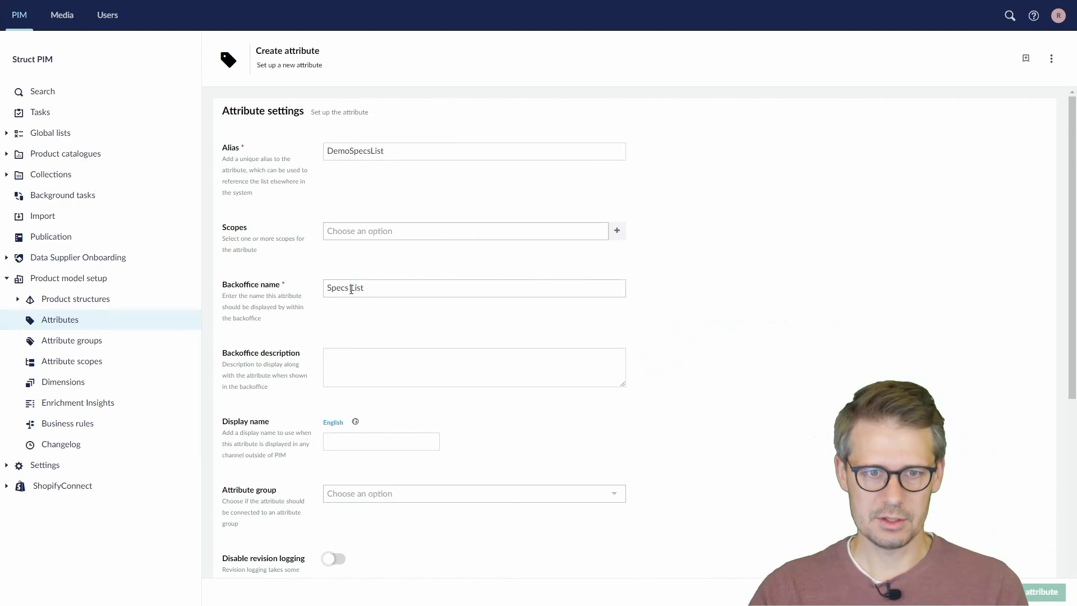
left_click_drag(368, 289, 280, 292)
key("ctrl+c")
left_click(345, 442)
key("ctrl+v")
- Set the attribute's data type to List and start setting up its row data model
scroll(511, 464, "down", 4)
left_click(392, 481)
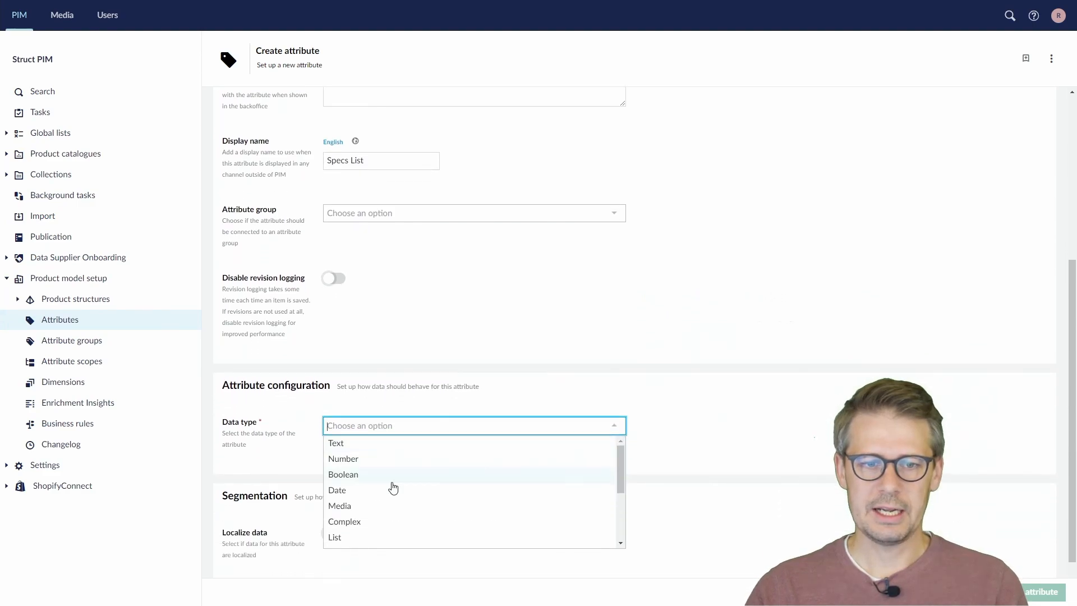
left_click(392, 539)
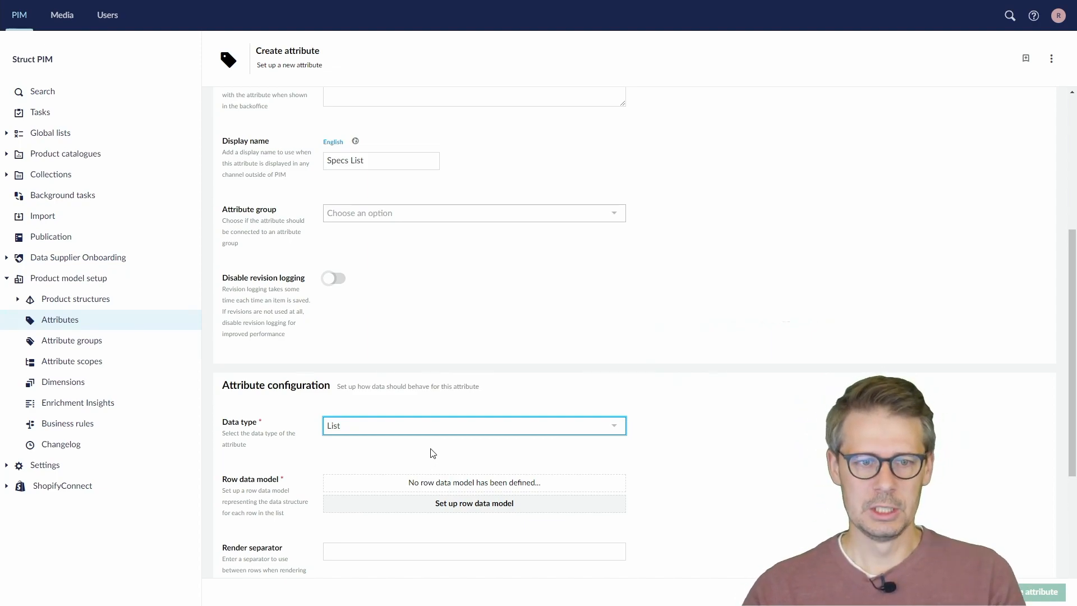
left_click(482, 512)
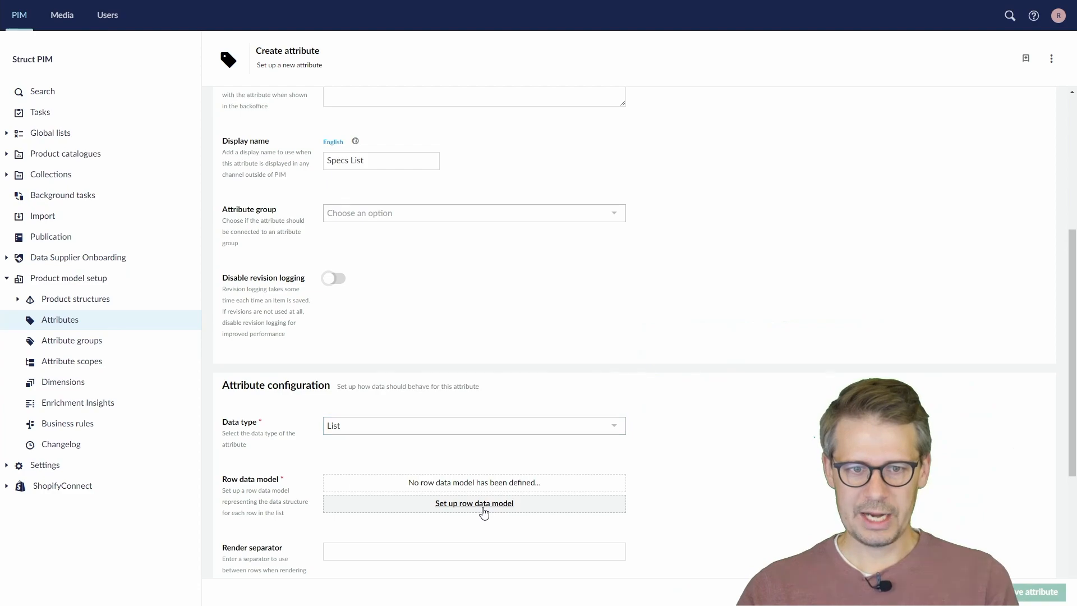
left_click(483, 503)
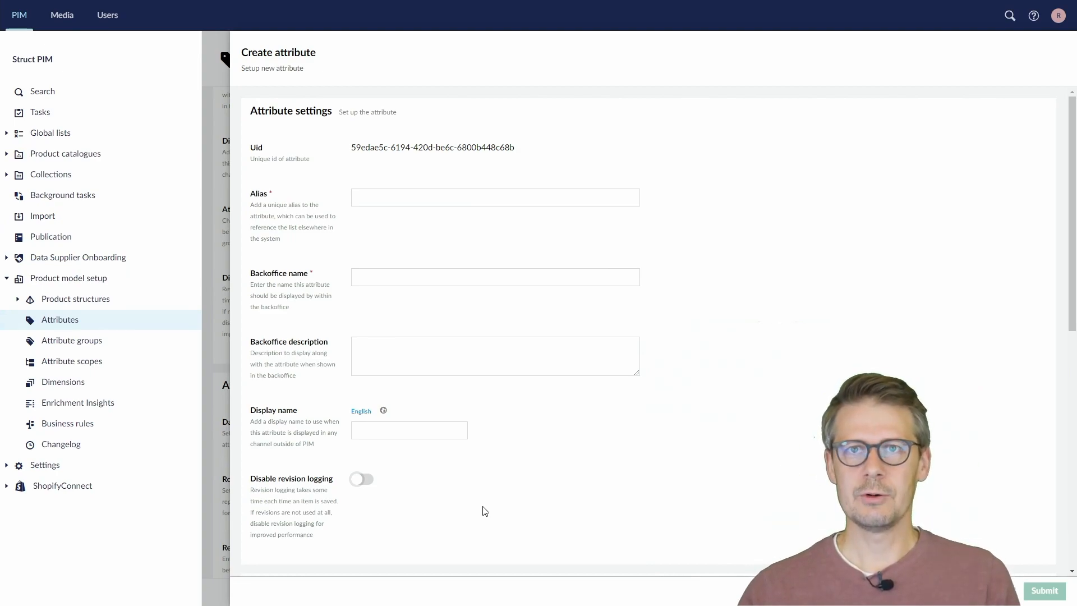
- Give the row data model the alias ListModel and use List model as its backoffice name and display name
left_click(423, 193)
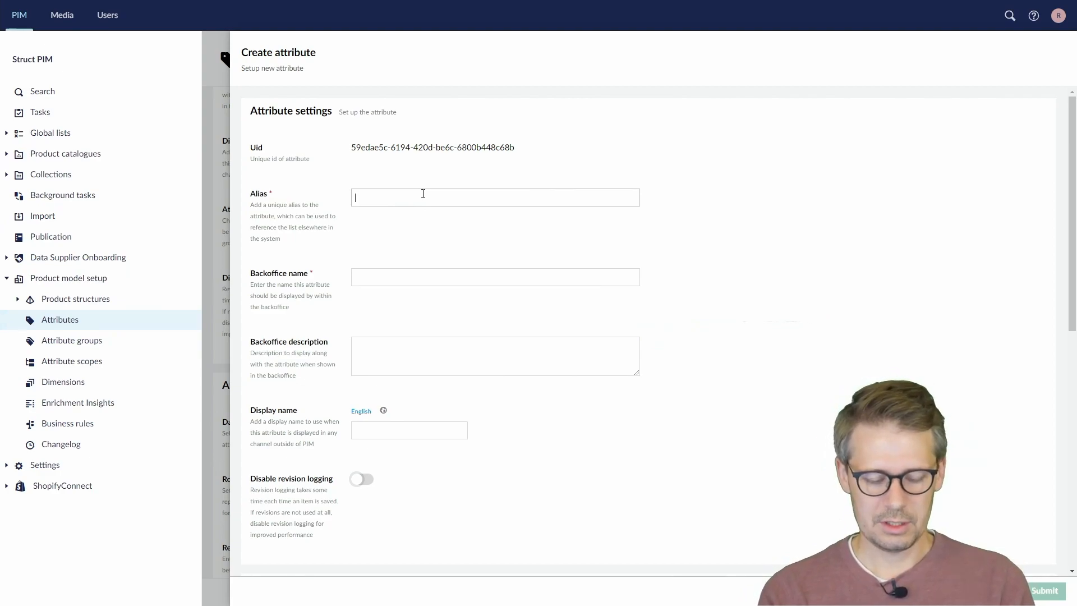
type("ListModel")
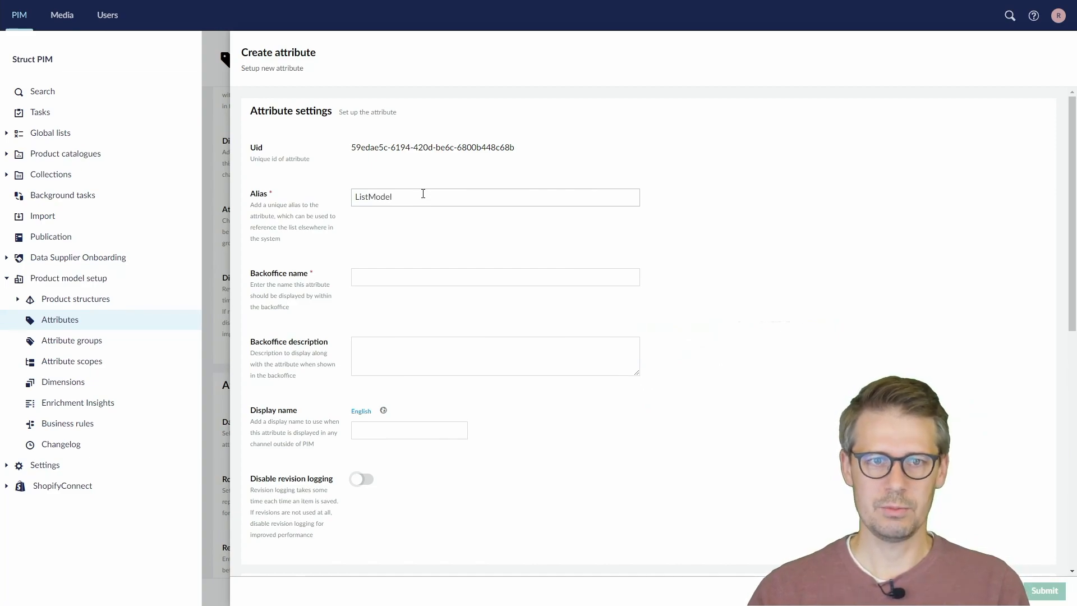
scroll(487, 205, "down", 1)
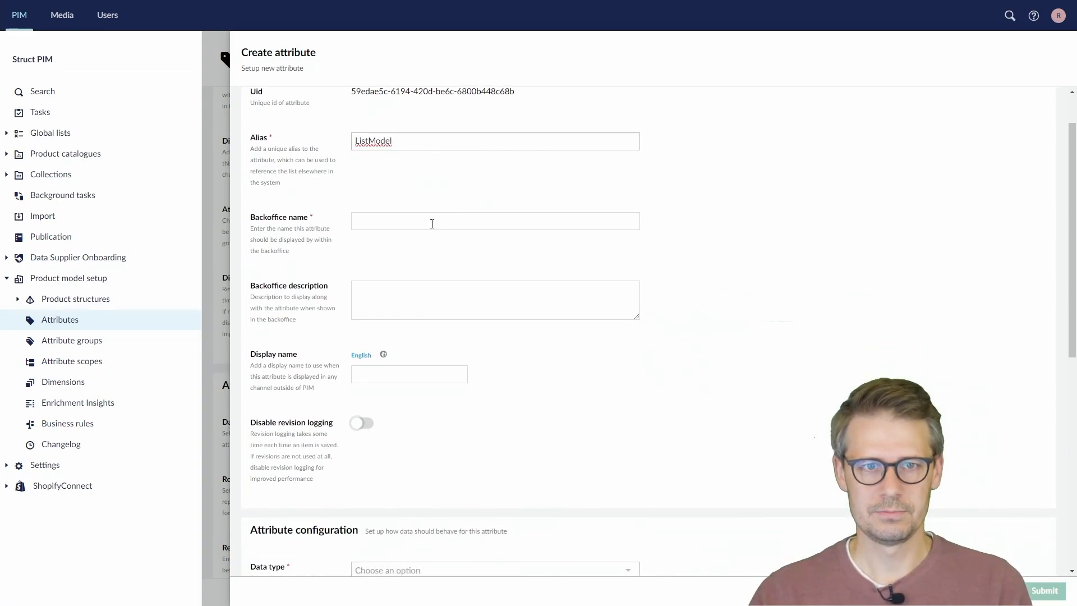
left_click_drag(405, 141, 320, 147)
left_click(429, 219)
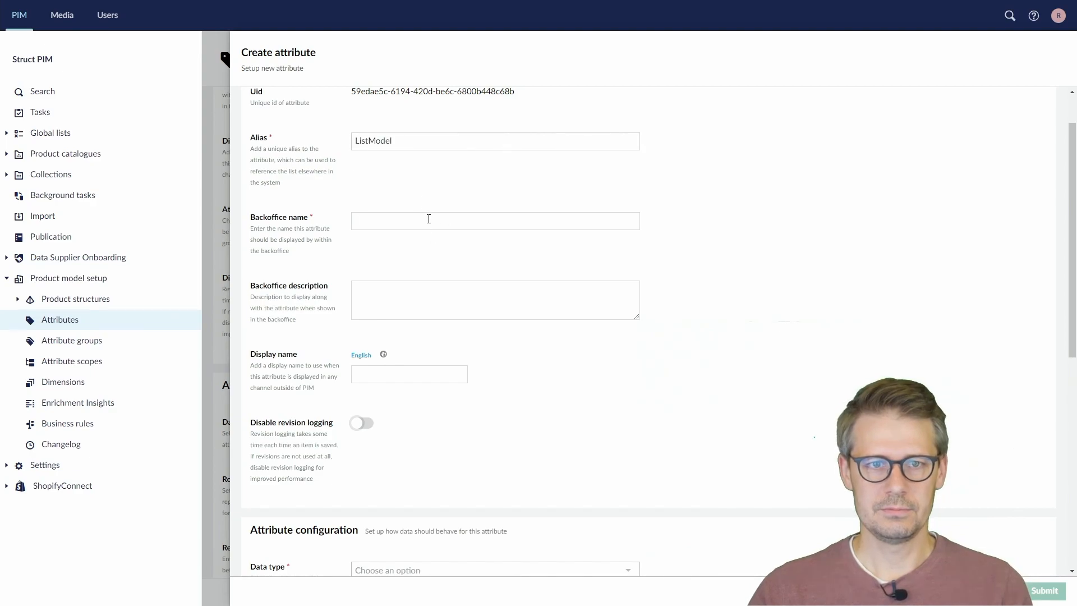
type("List model")
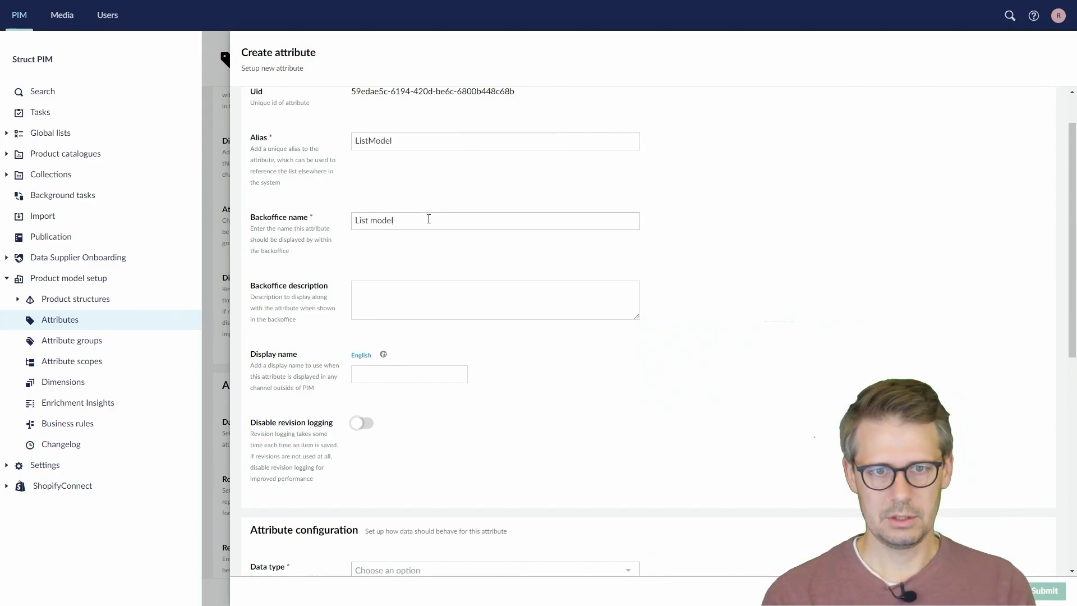
left_click_drag(429, 219, 294, 232)
key("ctrl+c")
left_click(390, 374)
key("ctrl+v")
- Set the row data model's data type to Complex
scroll(588, 397, "down", 5)
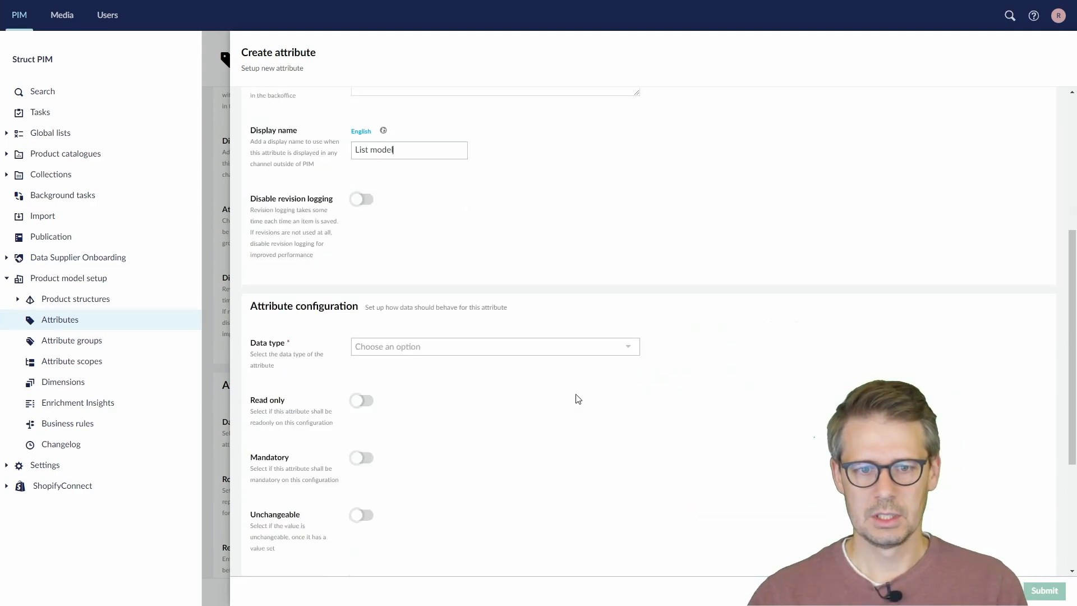
left_click(449, 291)
left_click(452, 388)
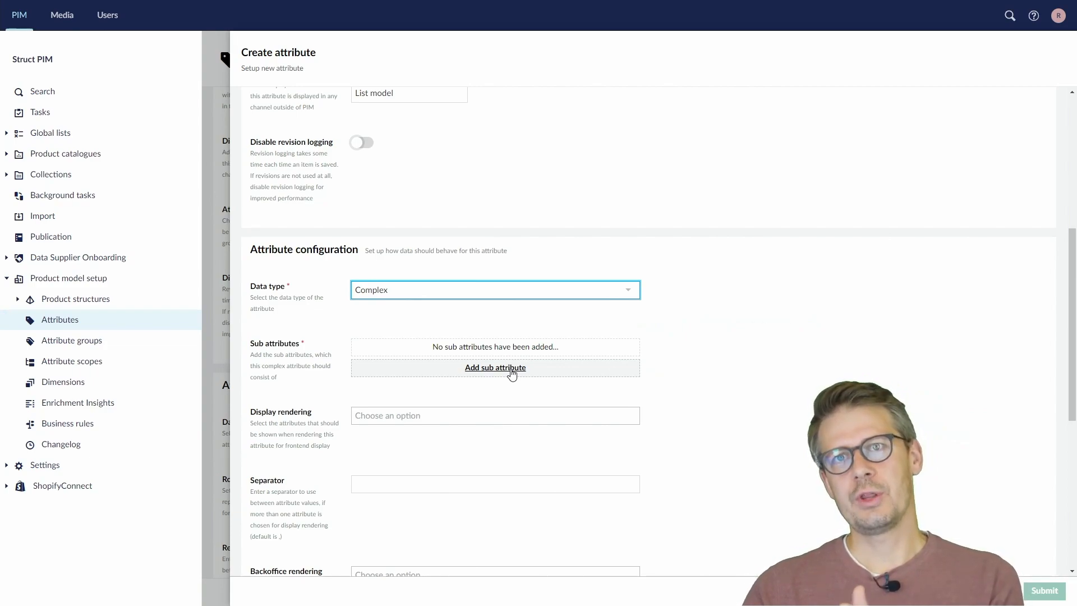
- Add a sub attribute to the row data model with the alias Name
left_click(494, 368)
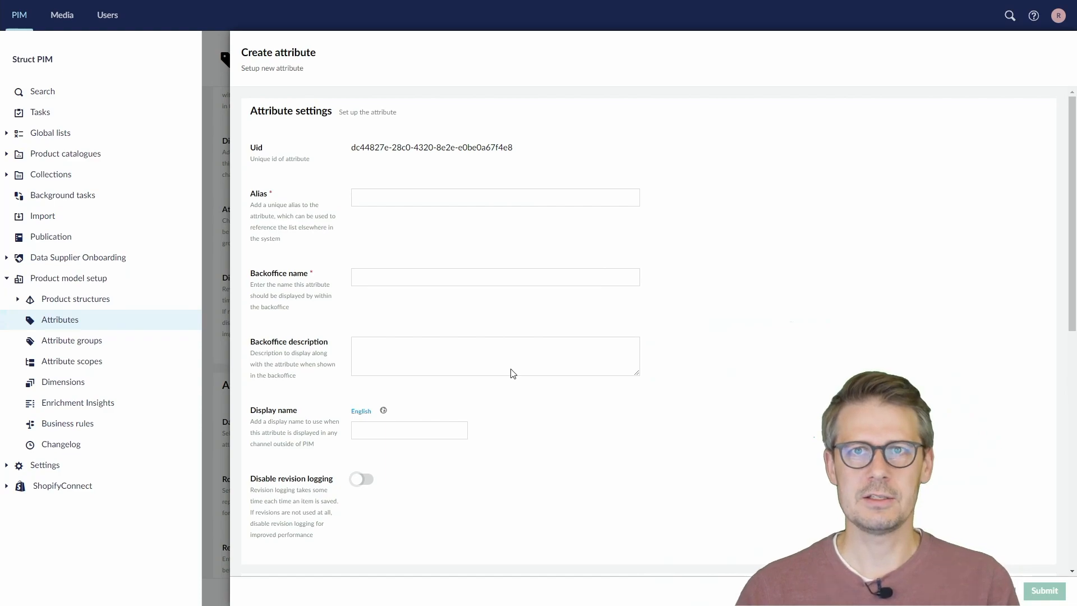
left_click(454, 194)
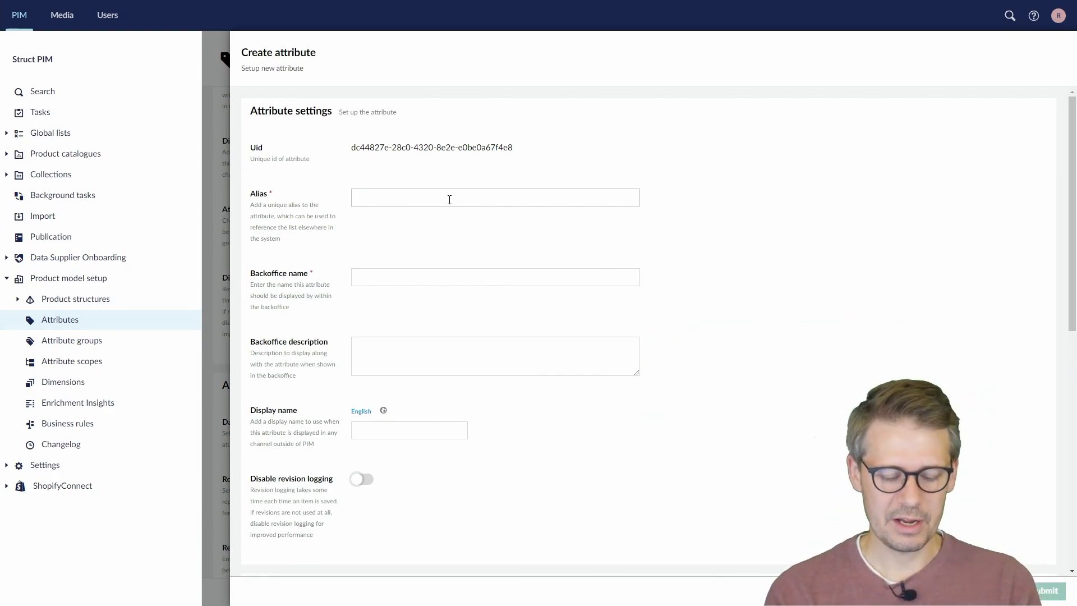
type("Bran")
key("BackSpace")
key("BackSpace")
key("BackSpace")
key("BackSpace")
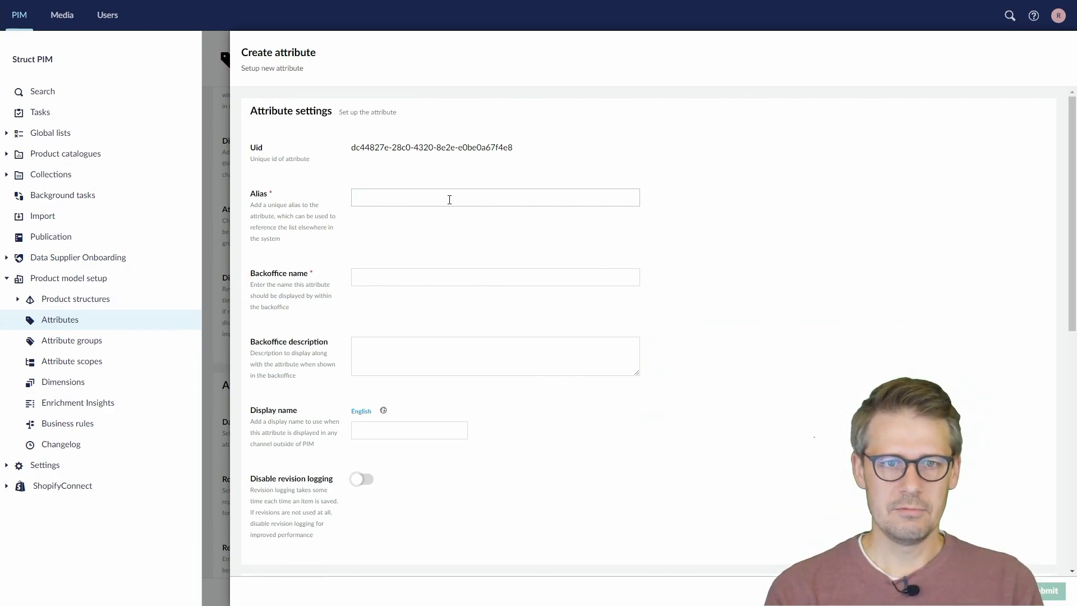
type("N")
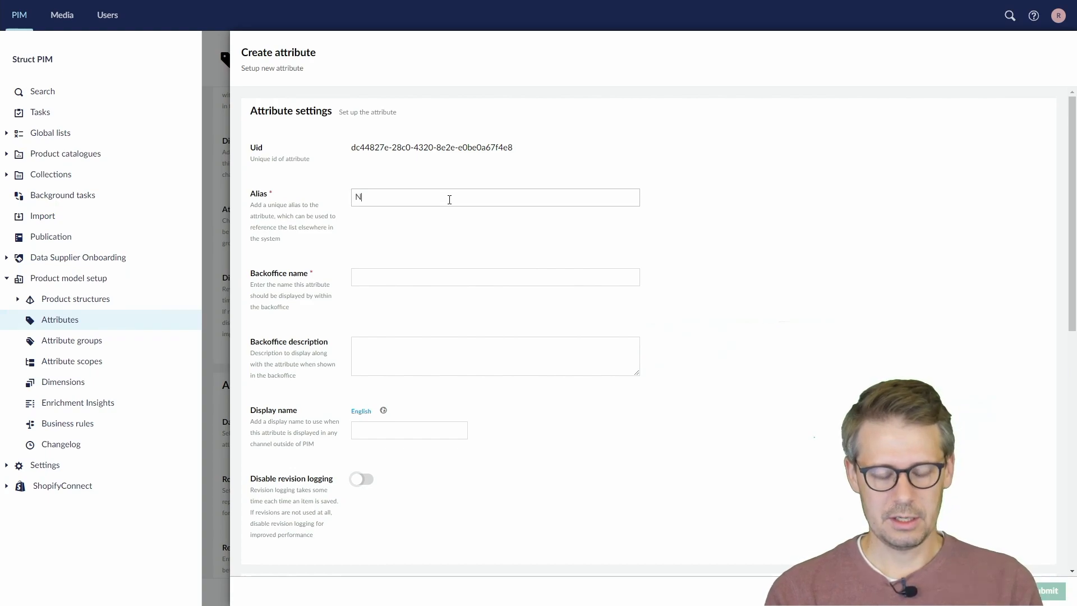
type("amee")
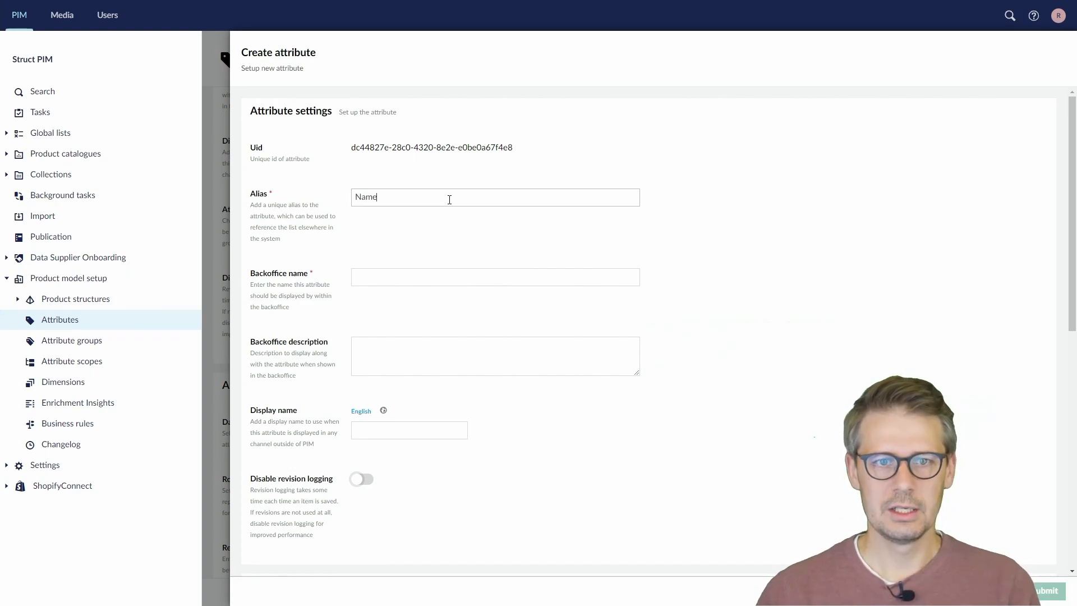
- Copy the alias Name into the sub attribute's backoffice name and English display name
left_click(374, 194)
key("ctrl+a")
key("ctrl+c")
left_click(389, 275)
key("ctrl+v")
left_click(403, 430)
key("ctrl+v")
- Set the Name sub attribute's data type to Text with a max length of 20 characters
scroll(404, 427, "down", 4)
left_click(406, 403)
left_click(409, 428)
scroll(408, 426, "down", 6)
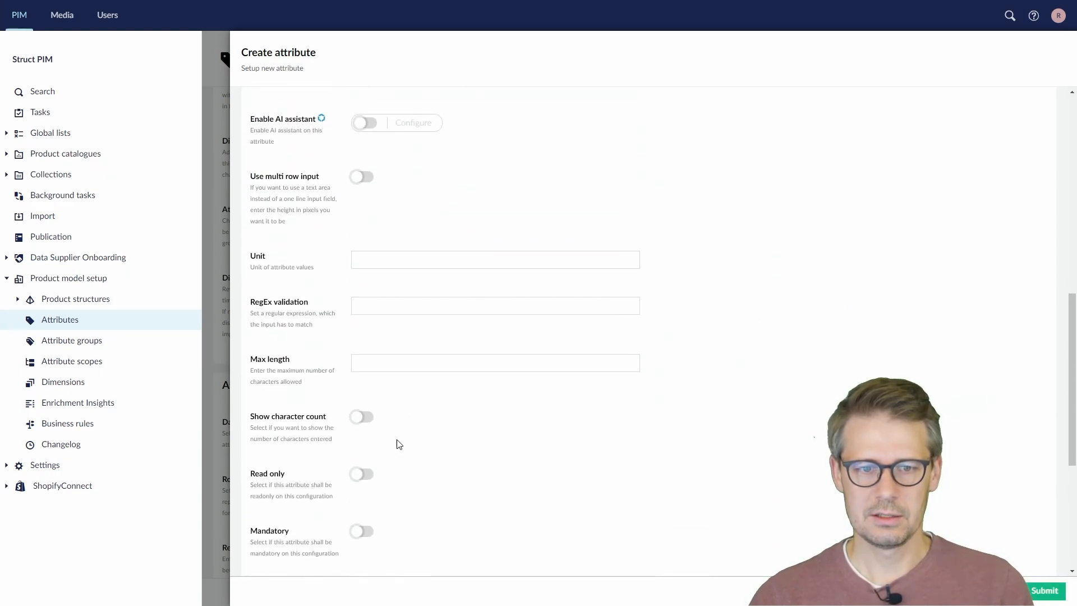
left_click(402, 367)
type("20")
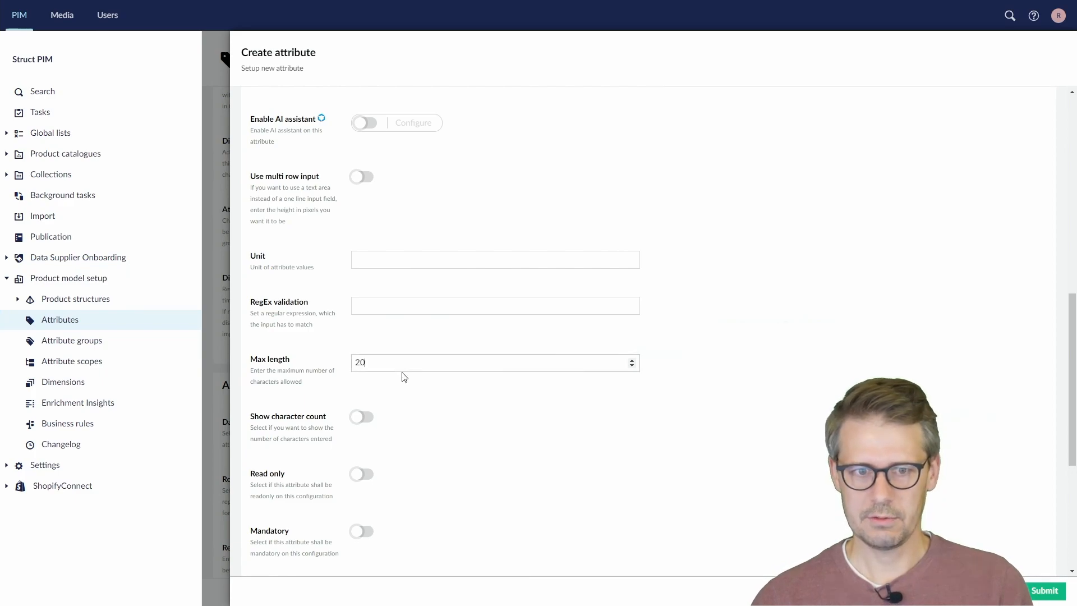
- Make the Name sub attribute mandatory, configure its data segmentation, and submit it
scroll(459, 434, "down", 2)
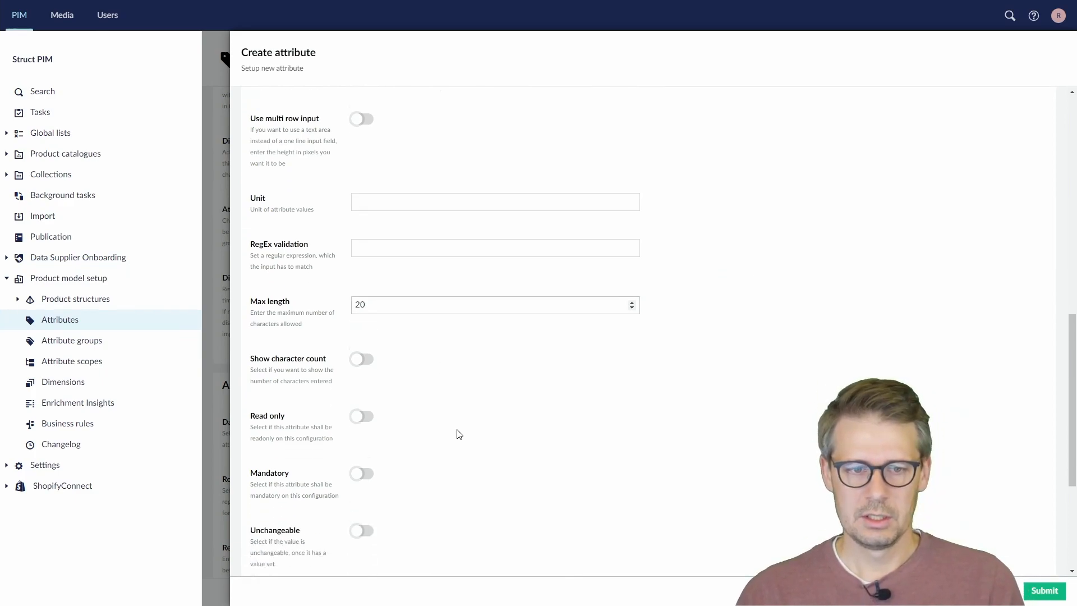
left_click(362, 419)
scroll(471, 458, "down", 3)
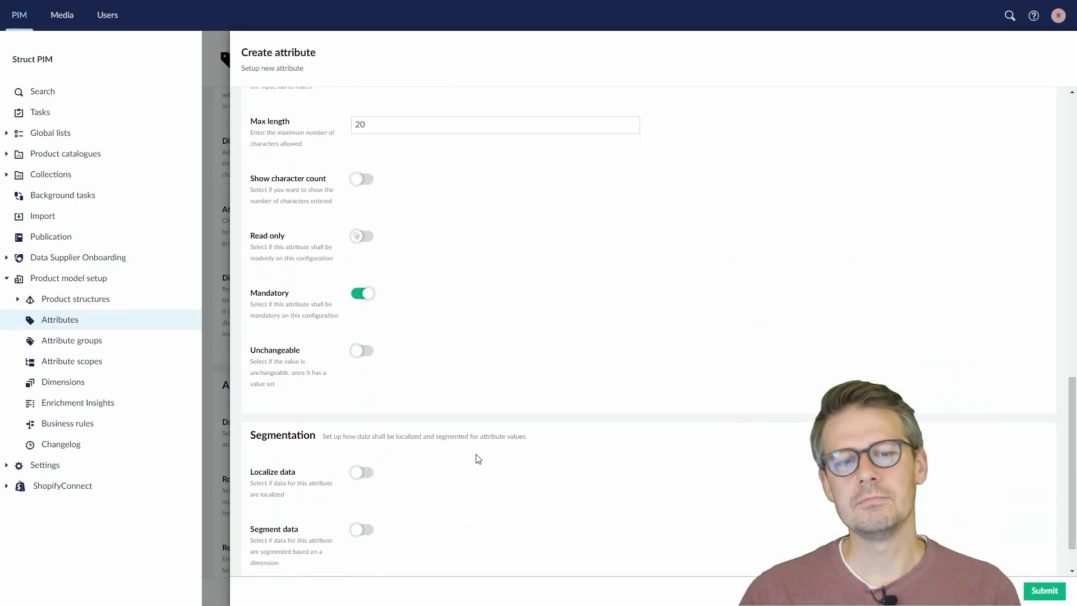
left_click(363, 425)
left_click(417, 485)
left_click(420, 516)
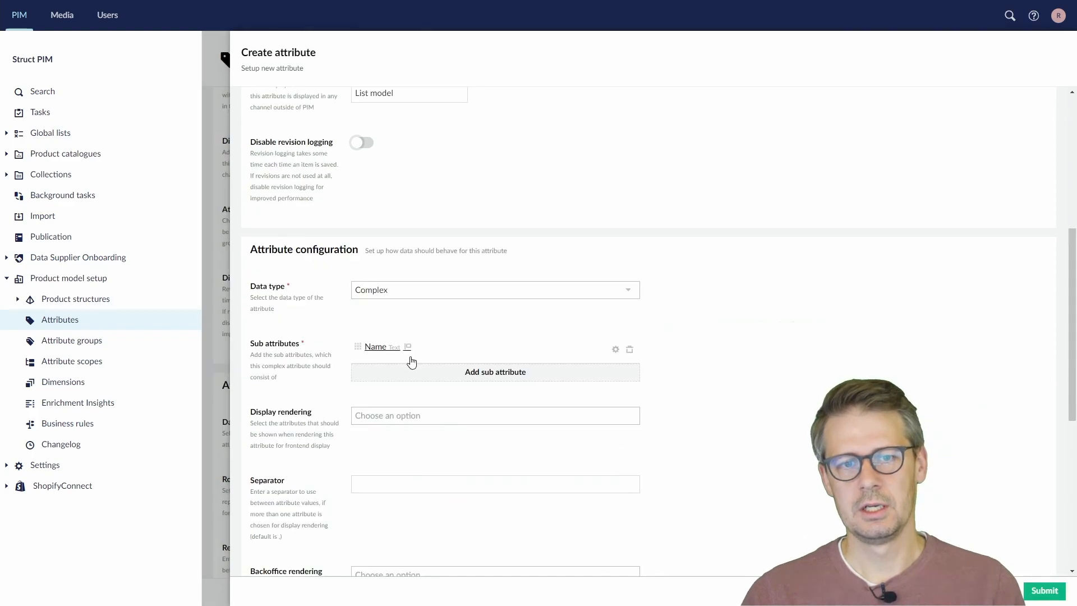
- Add another sub attribute to the row data model with the alias Length
left_click(492, 376)
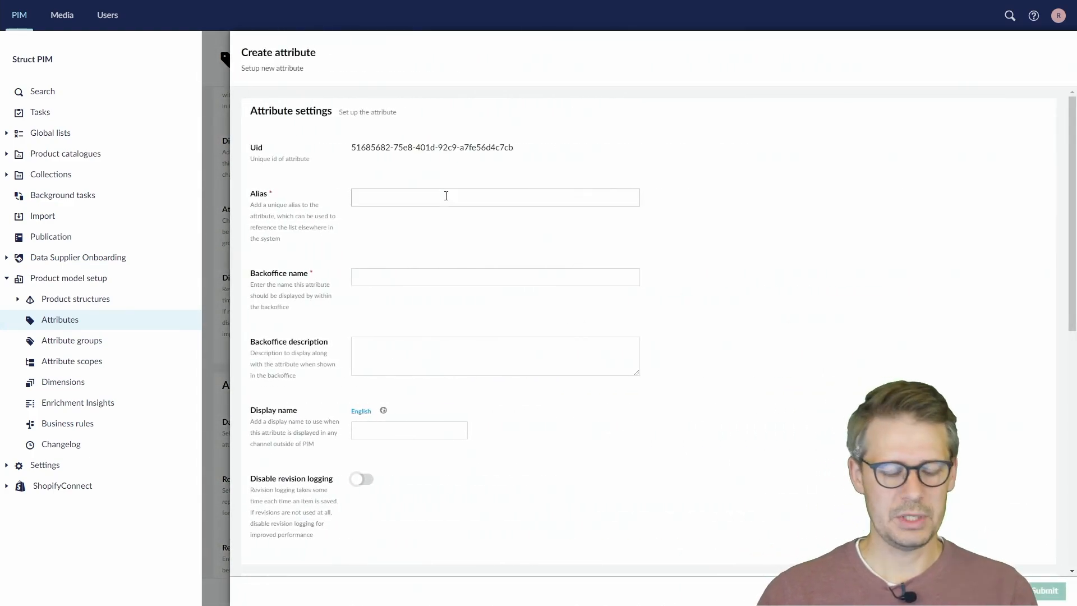
type("Number")
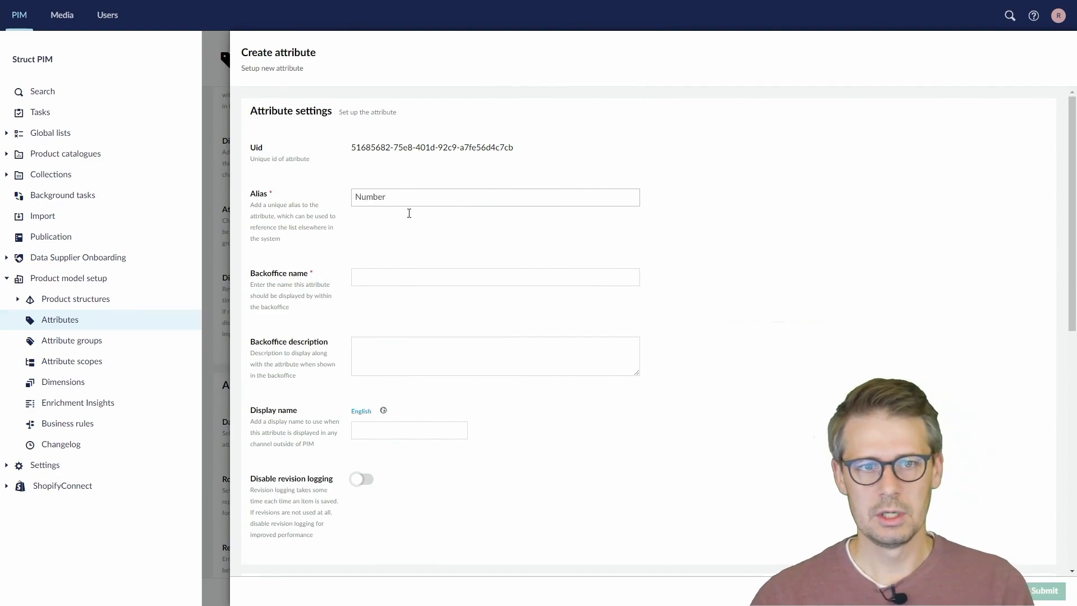
left_click(397, 275)
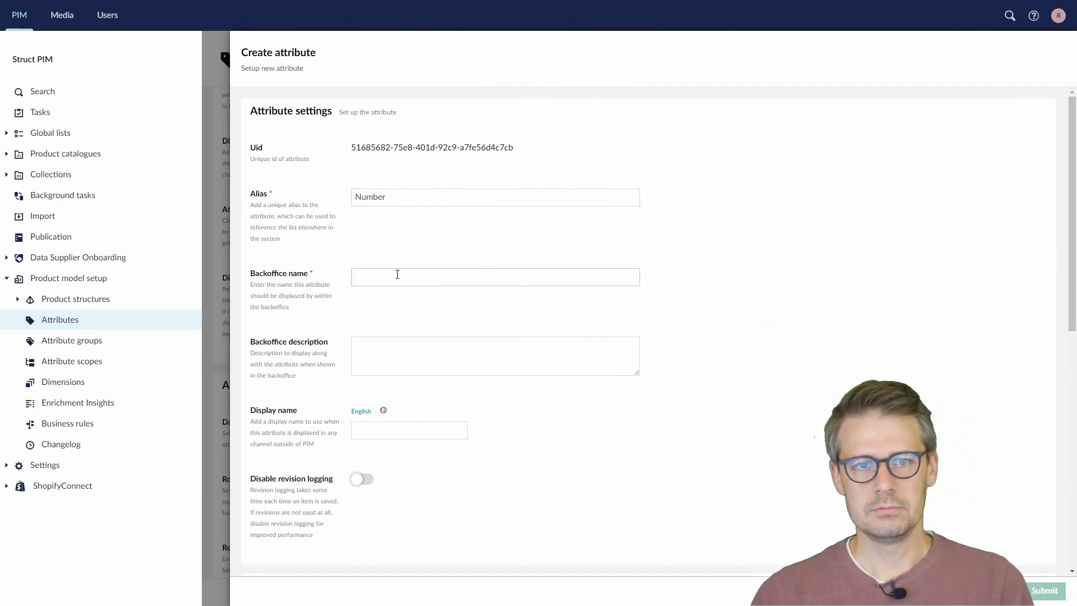
left_click_drag(402, 198, 297, 204)
type("Leng")
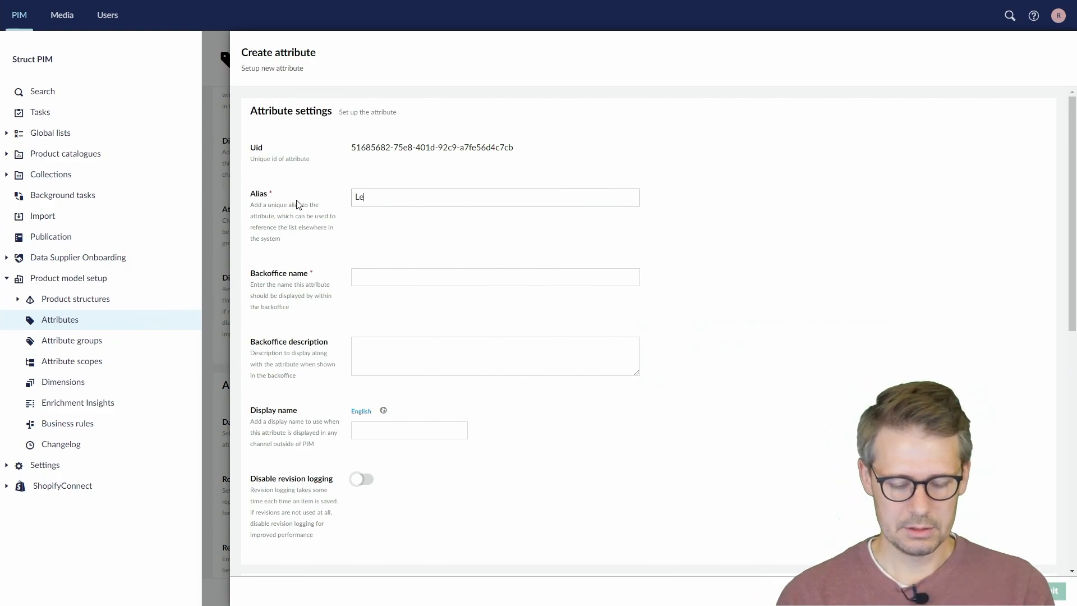
- Copy the alias Length into the sub attribute's backoffice name and English display name
double_click(372, 203)
left_click(376, 275)
key("ctrl+v")
left_click(398, 430)
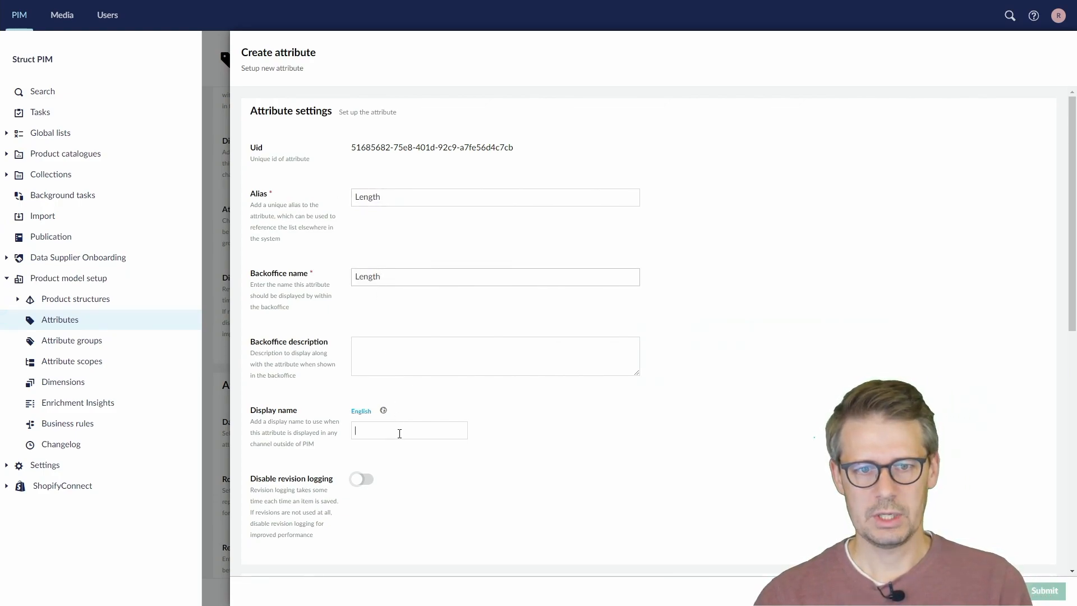
key("ctrl+v")
- Set the Length sub attribute's data type to Number with 2 decimals and the unit cm
scroll(397, 432, "down", 4)
left_click(372, 401)
left_click(396, 437)
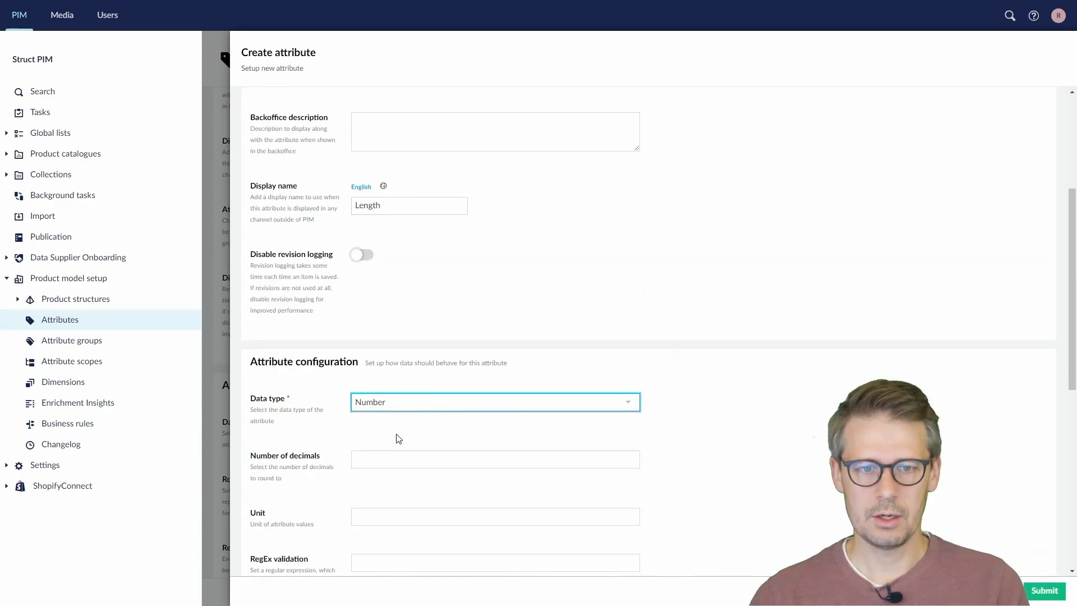
left_click(376, 460)
type("2")
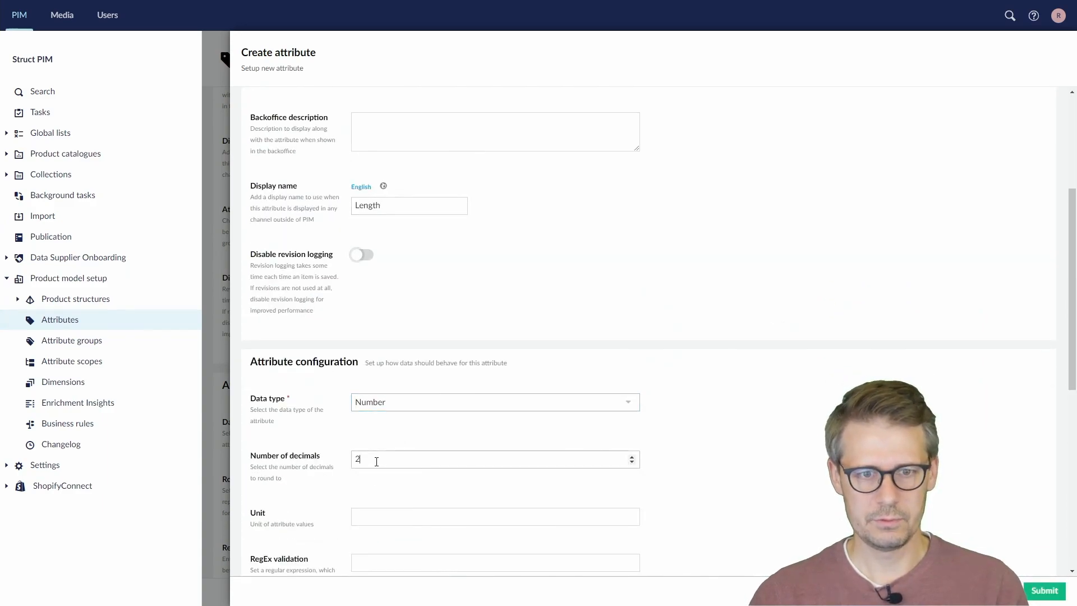
scroll(376, 461, "down", 1)
left_click(375, 461)
type("cm")
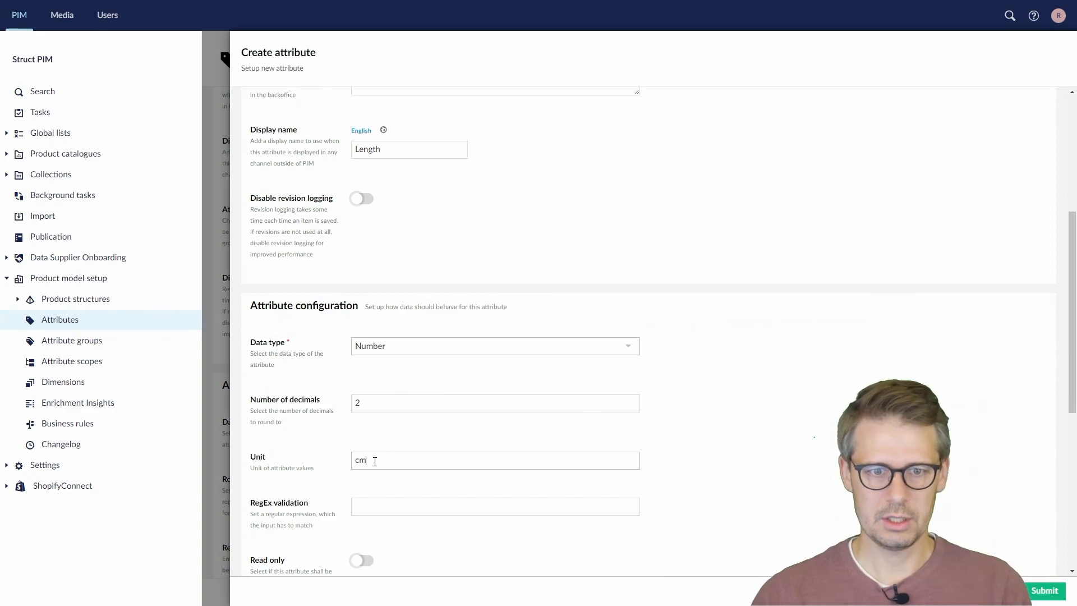
- Make the Length sub attribute mandatory and submit it
scroll(383, 460, "down", 1)
scroll(381, 465, "down", 1)
left_click(364, 449)
scroll(475, 463, "down", 2)
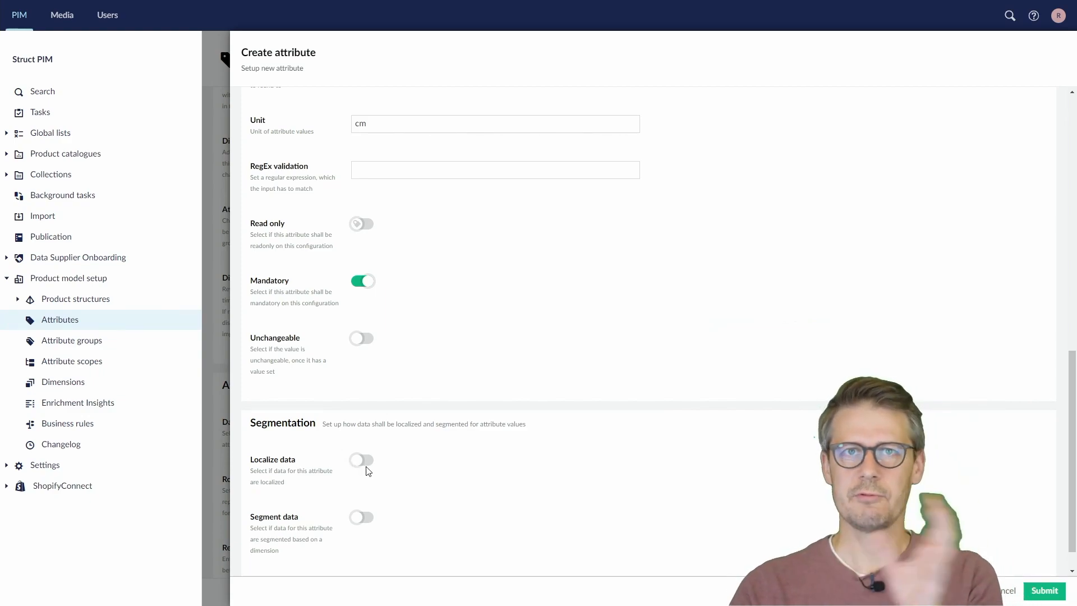
scroll(1032, 561, "up", 10)
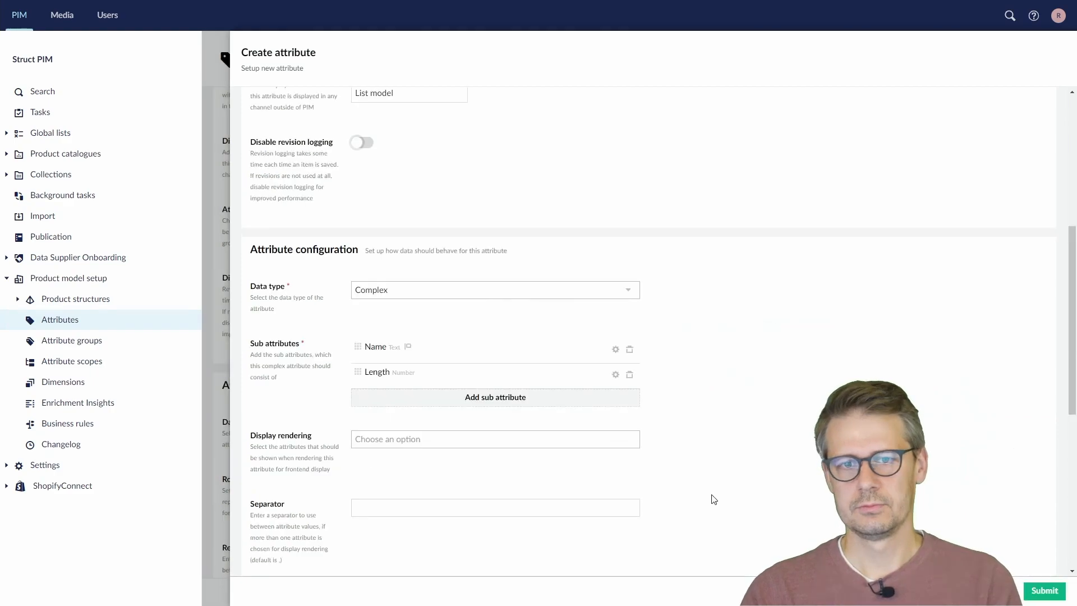
- Add a sub attribute with the alias Doc, using Document as its backoffice name and English display name
left_click(507, 399)
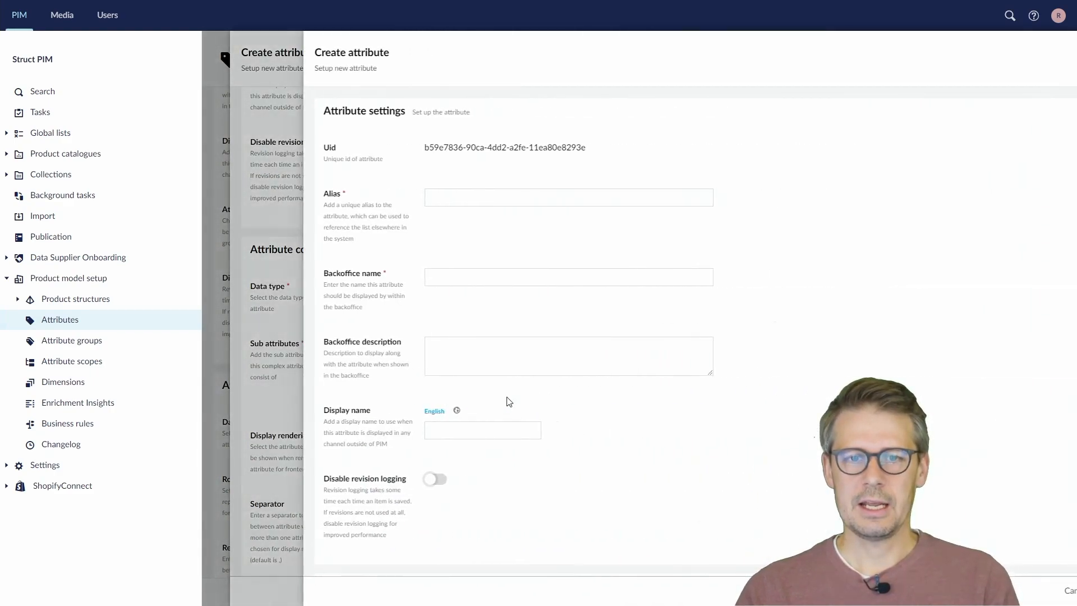
type("Do")
type("Doc")
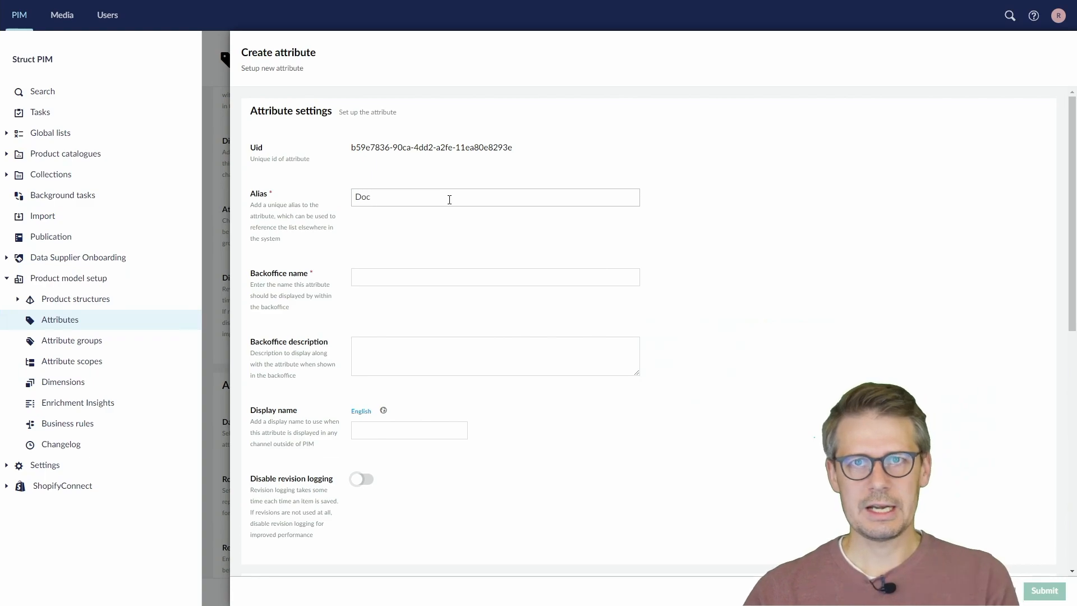
left_click(442, 275)
type("Document")
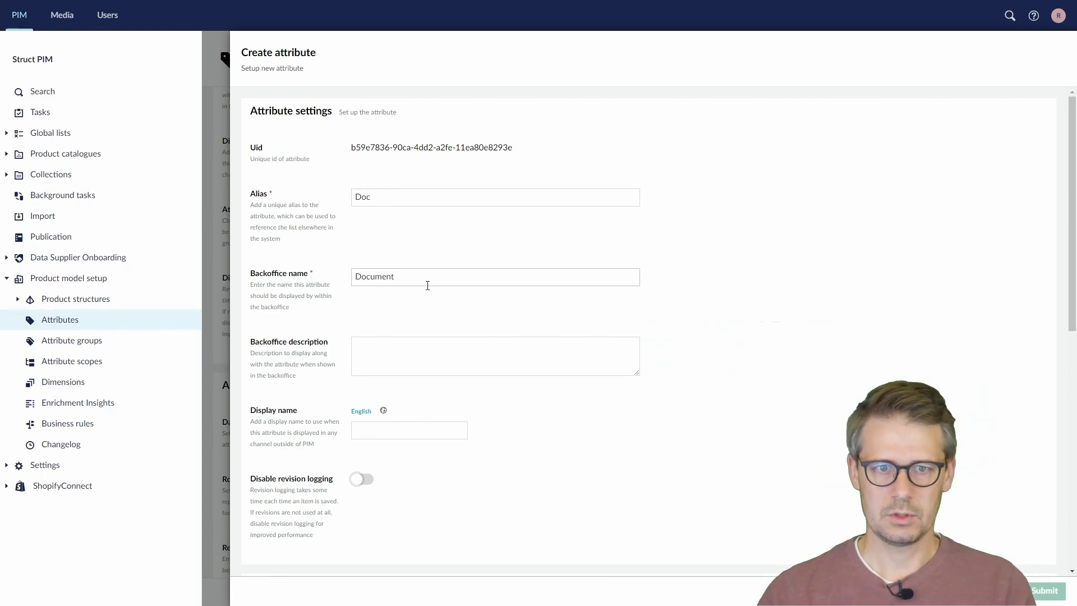
double_click(395, 282)
left_click(383, 432)
key("ctrl+v")
- Set the Doc sub attribute's data type to Media and allow the media types File and Image
scroll(452, 440, "down", 4)
left_click(444, 404)
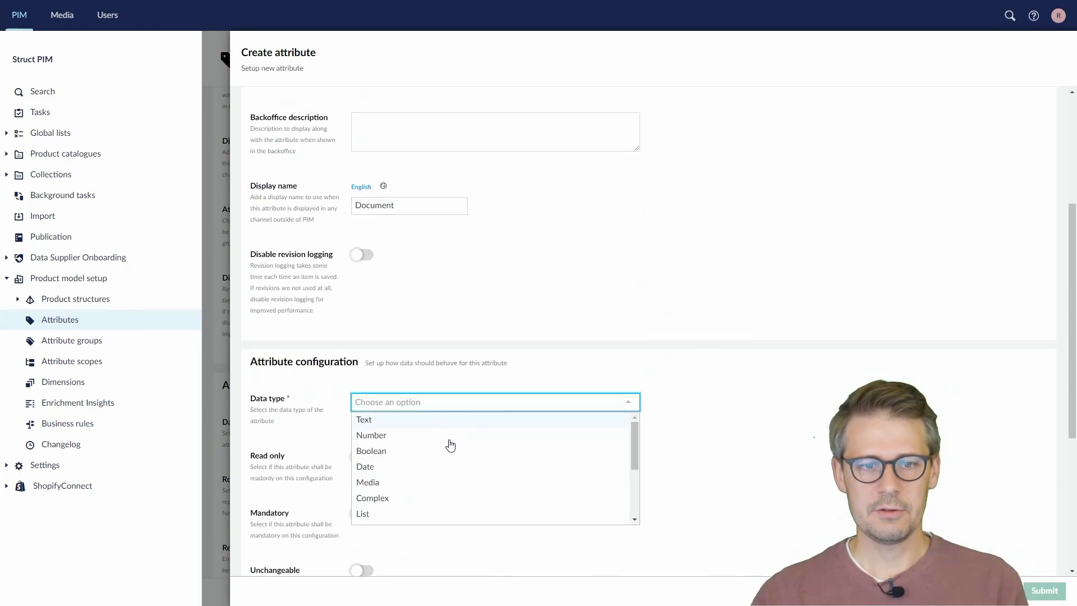
left_click(451, 487)
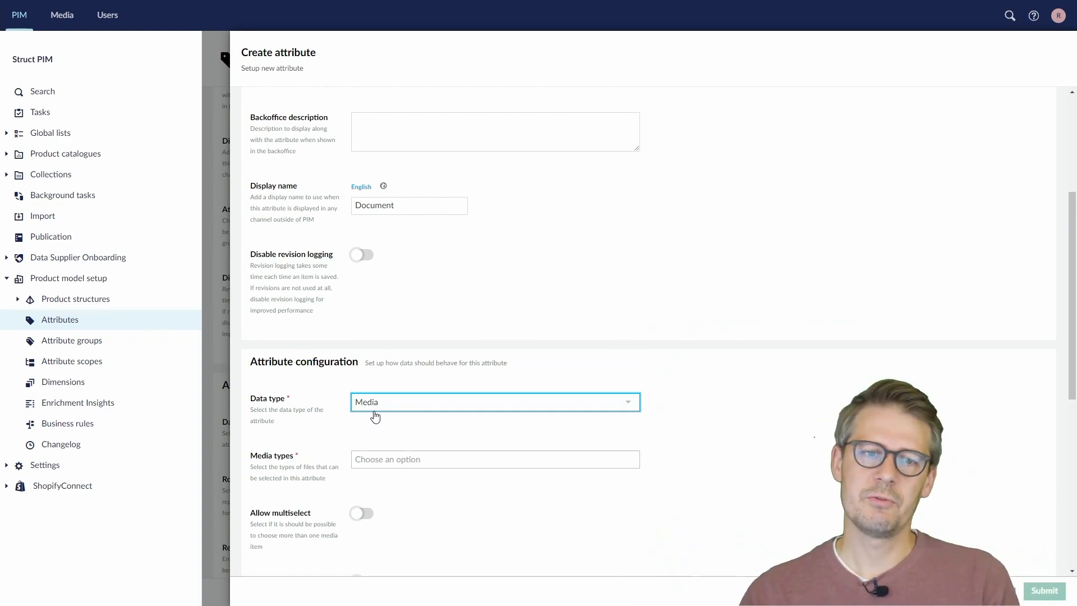
left_click(412, 462)
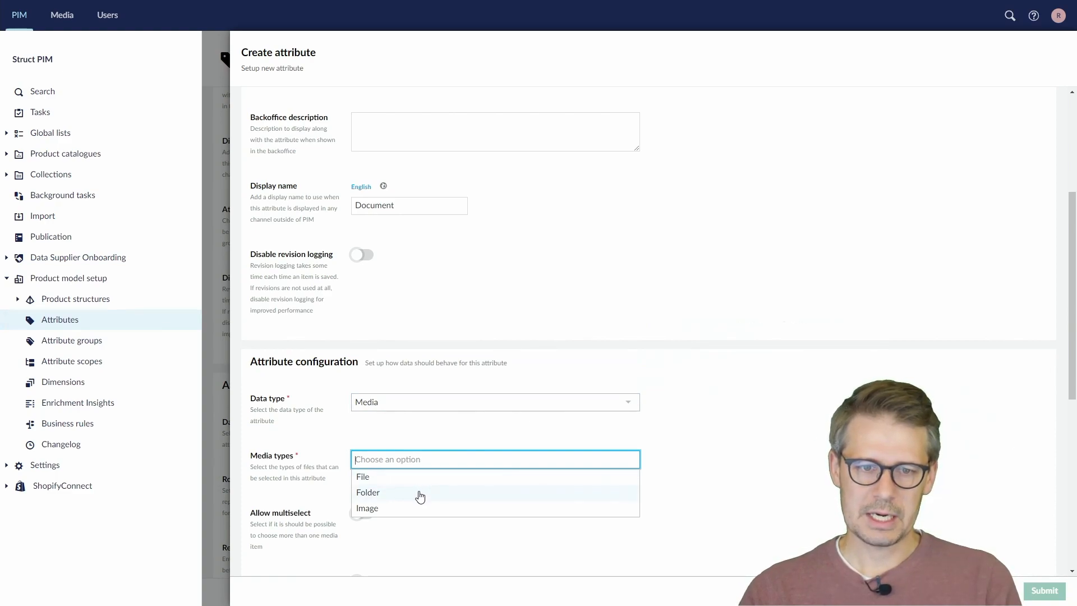
left_click(421, 481)
left_click(412, 492)
left_click(631, 514)
scroll(631, 514, "down", 4)
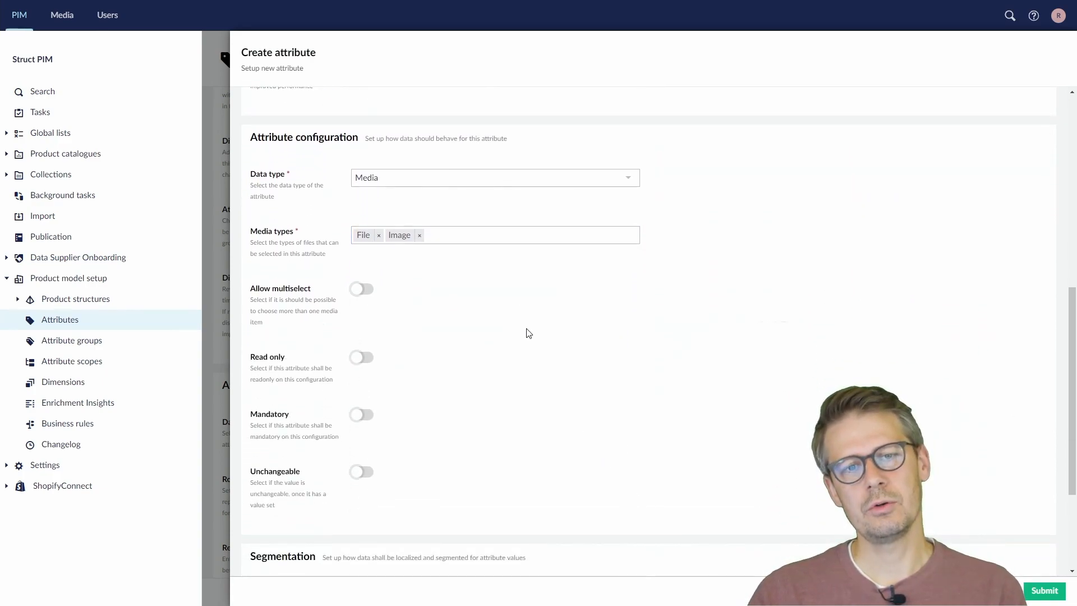
left_click(358, 291)
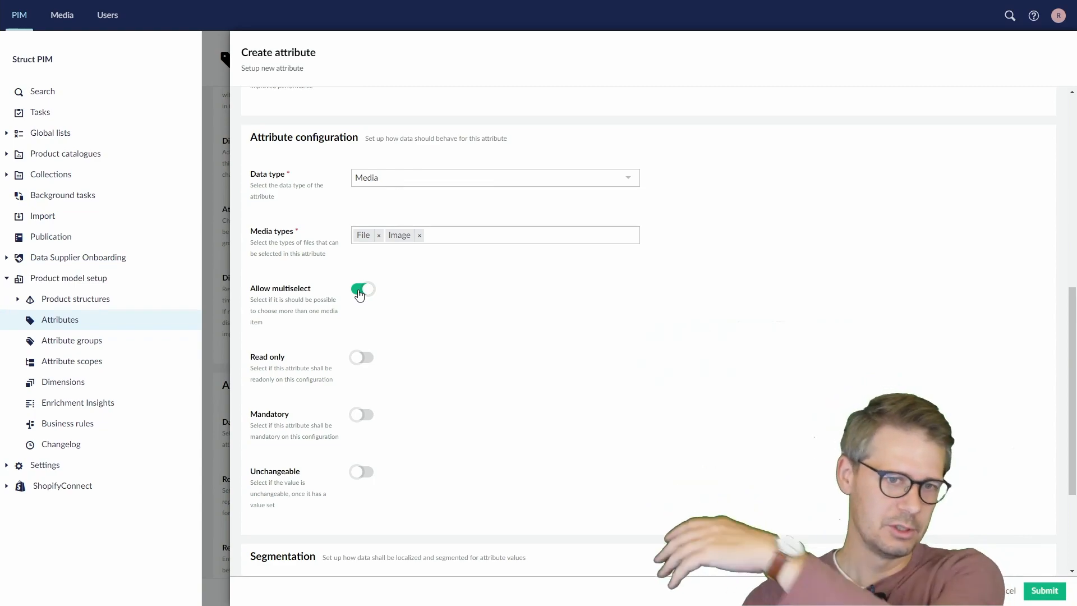
left_click(372, 295)
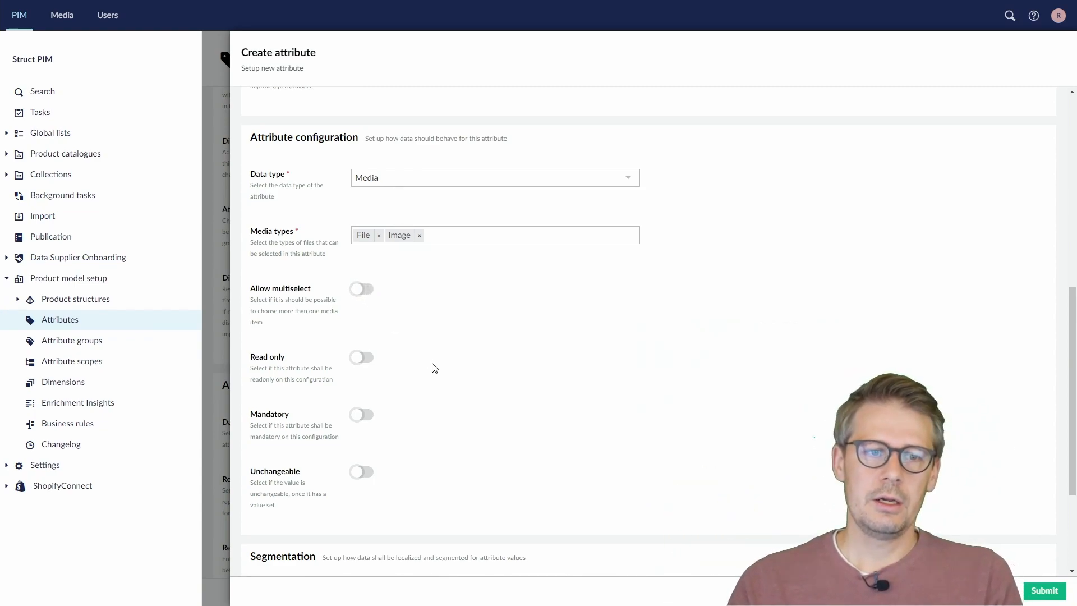
- Localize the Doc sub attribute's data with English as the fallback language, and submit it
scroll(483, 427, "down", 3)
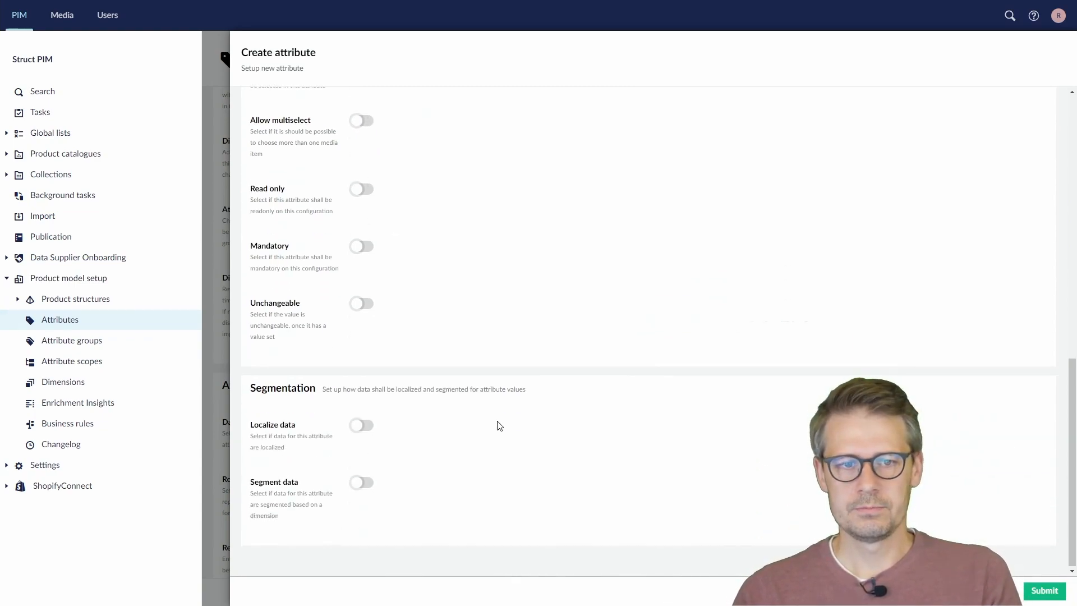
left_click(364, 426)
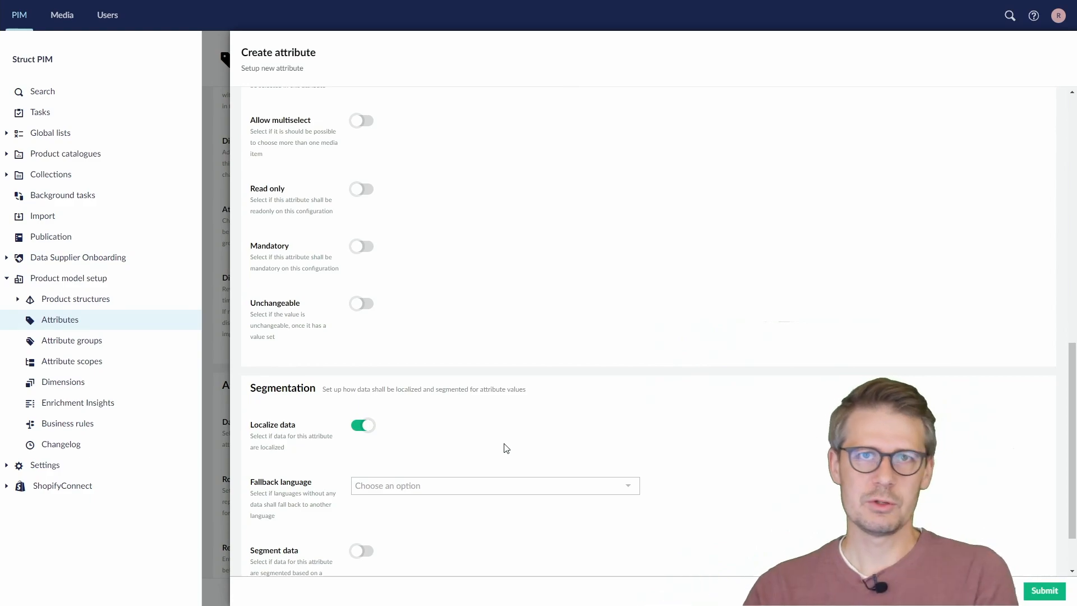
left_click(447, 487)
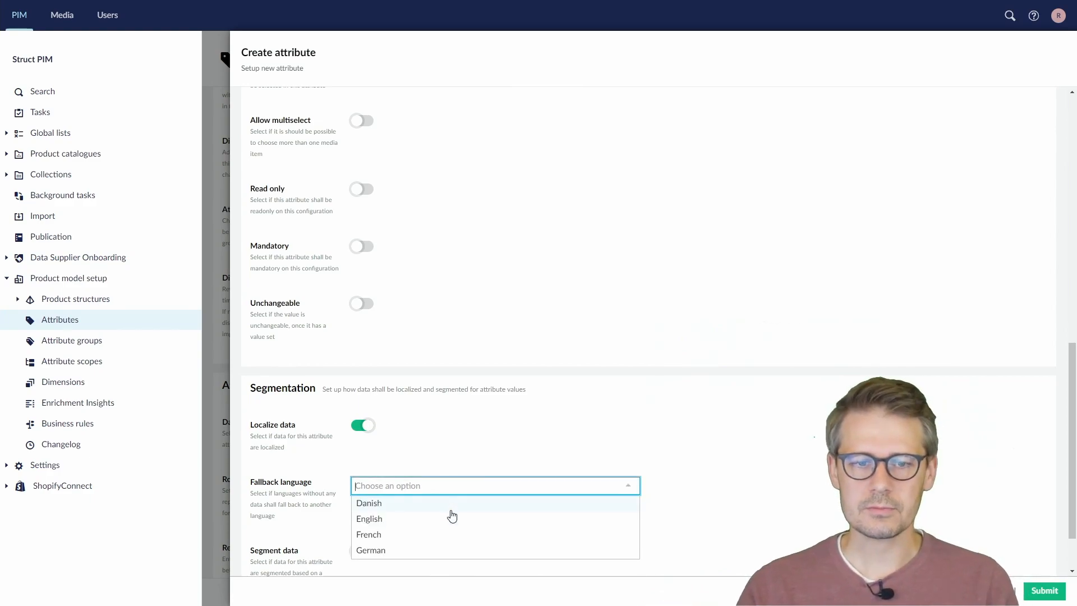
left_click(452, 517)
left_click(1043, 591)
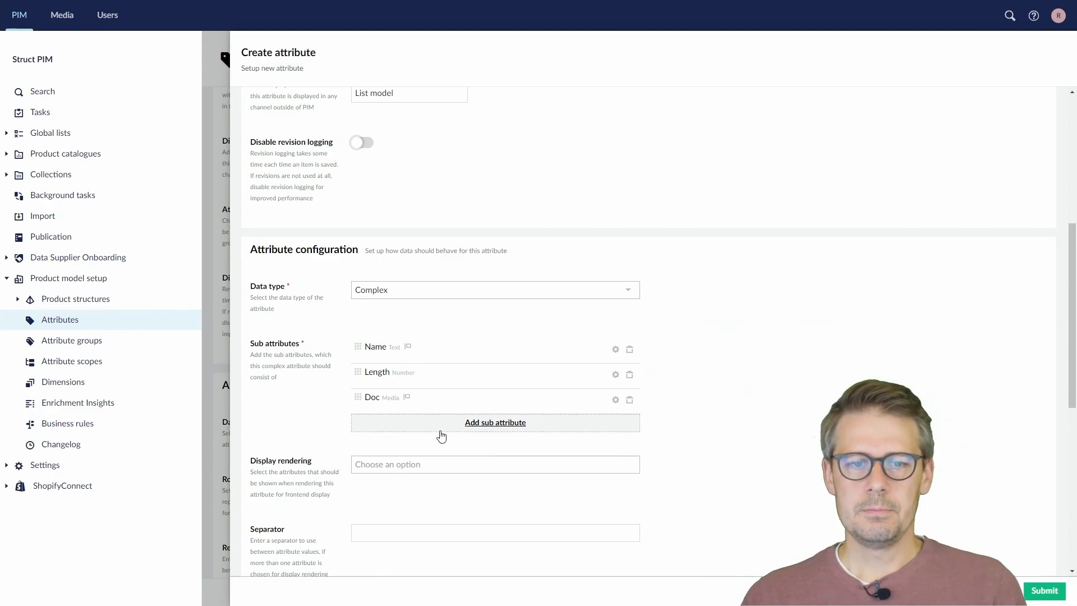
- Set the row data model's display rendering to the Name sub attribute
scroll(441, 457, "down", 3)
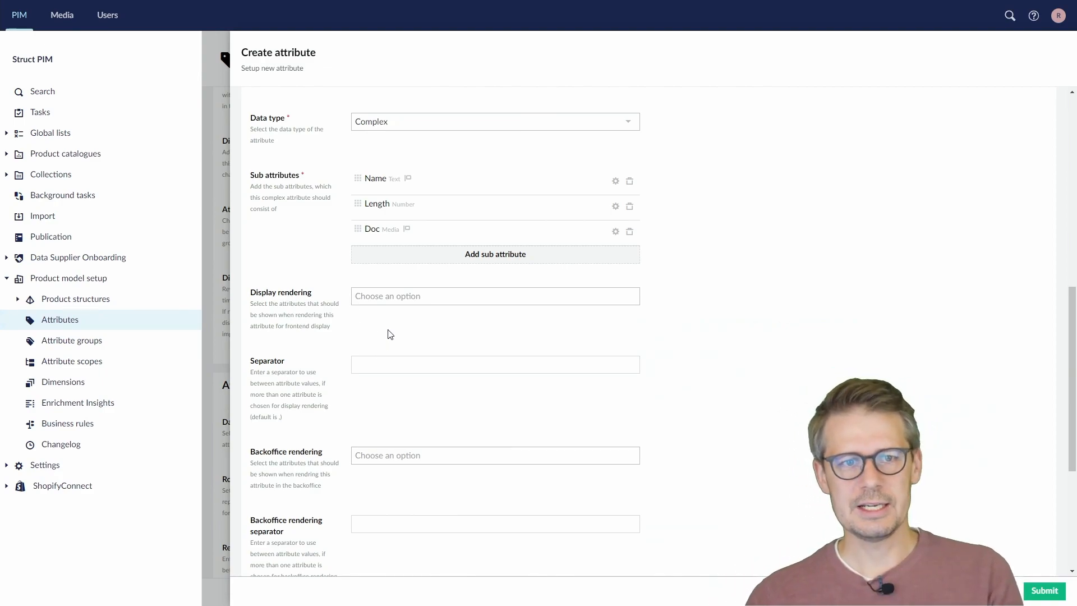
left_click(391, 297)
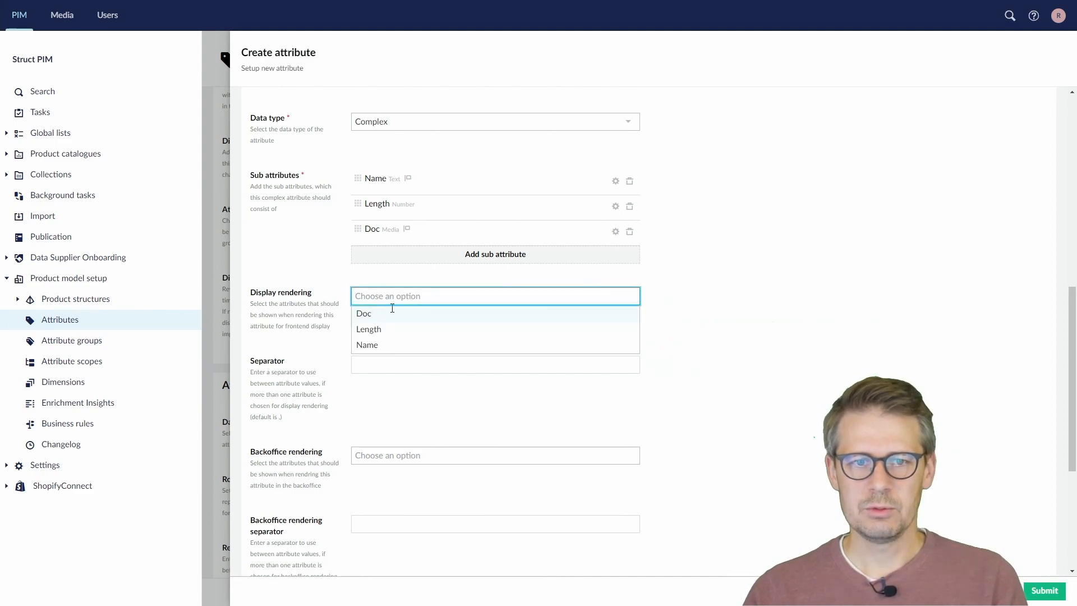
left_click(397, 346)
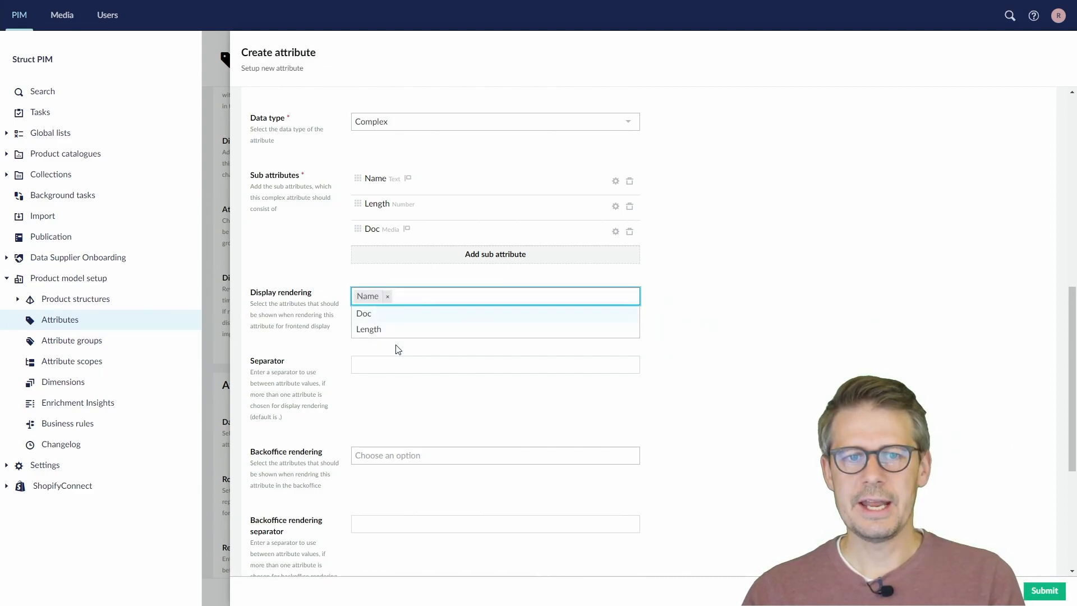
left_click(335, 276)
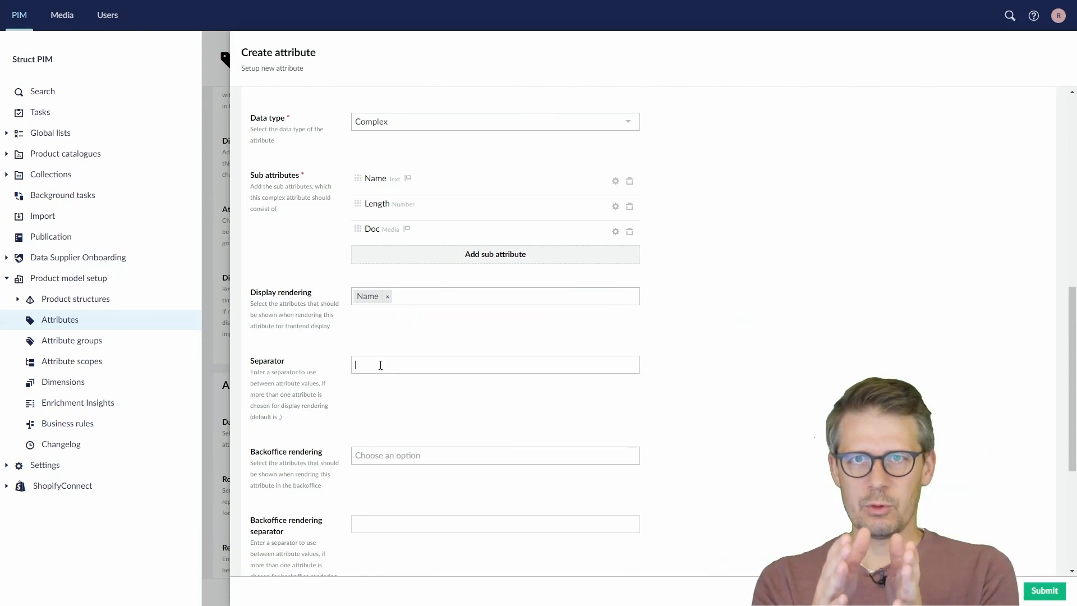
- Try Length as a second display rendering attribute and a hyphen as the display rendering separator
left_click(417, 292)
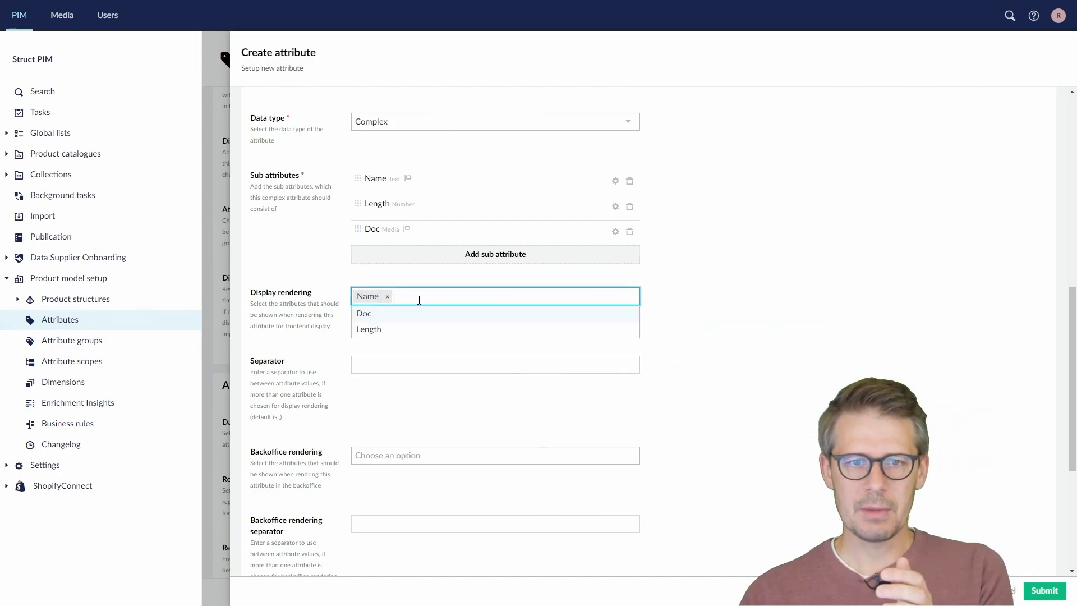
left_click(416, 331)
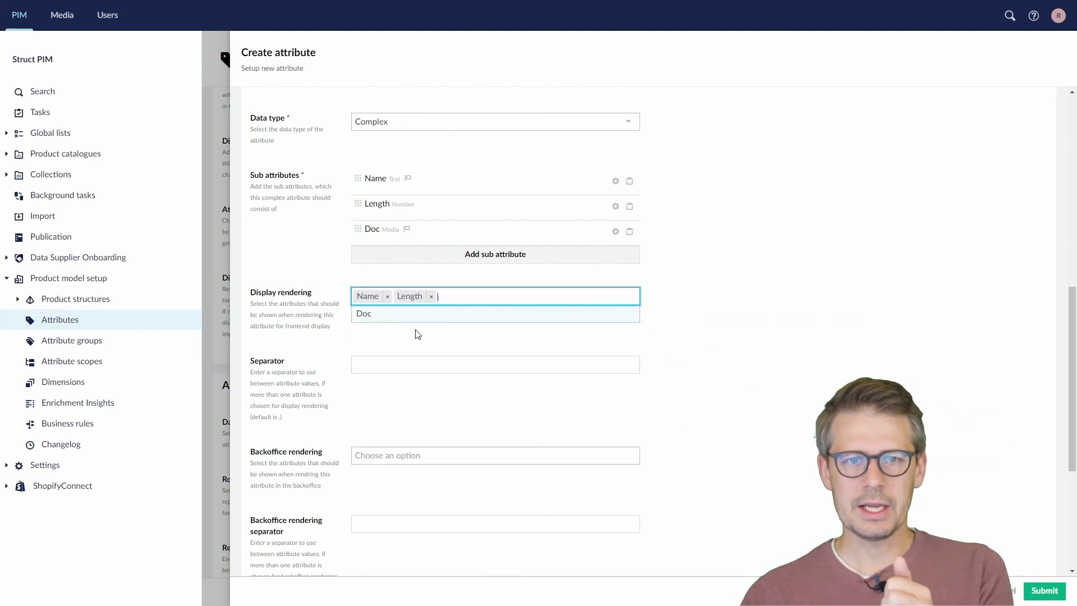
left_click(388, 380)
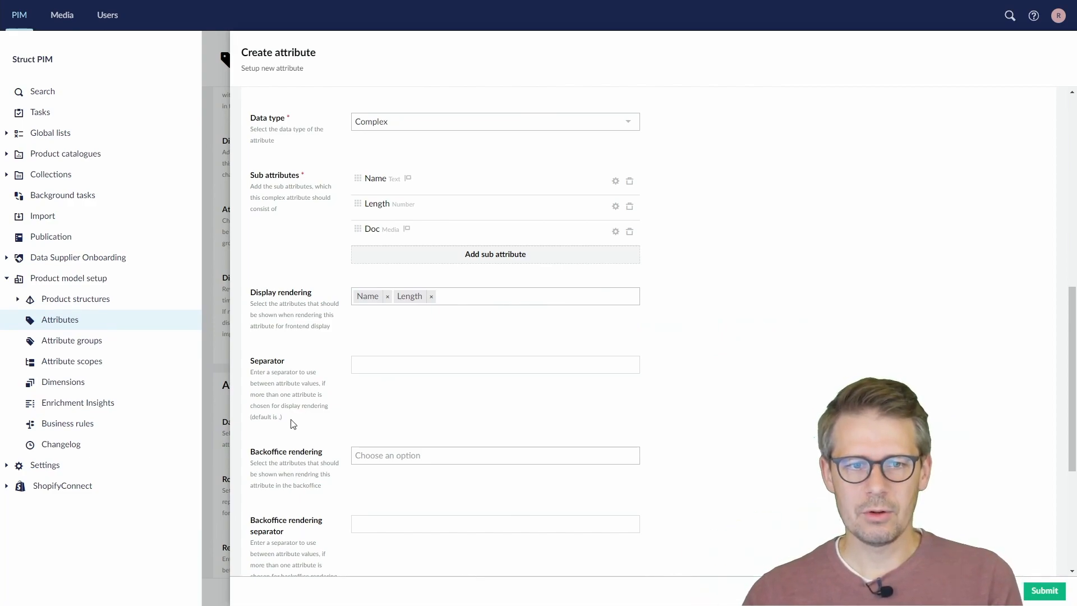
left_click_drag(274, 418, 282, 418)
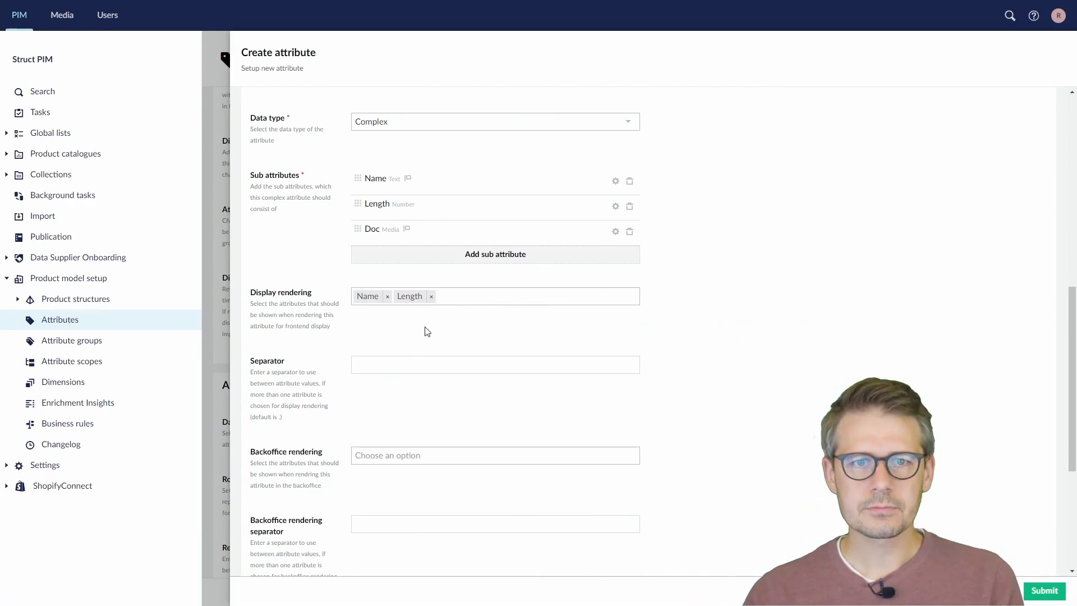
left_click(431, 296)
left_click(416, 365)
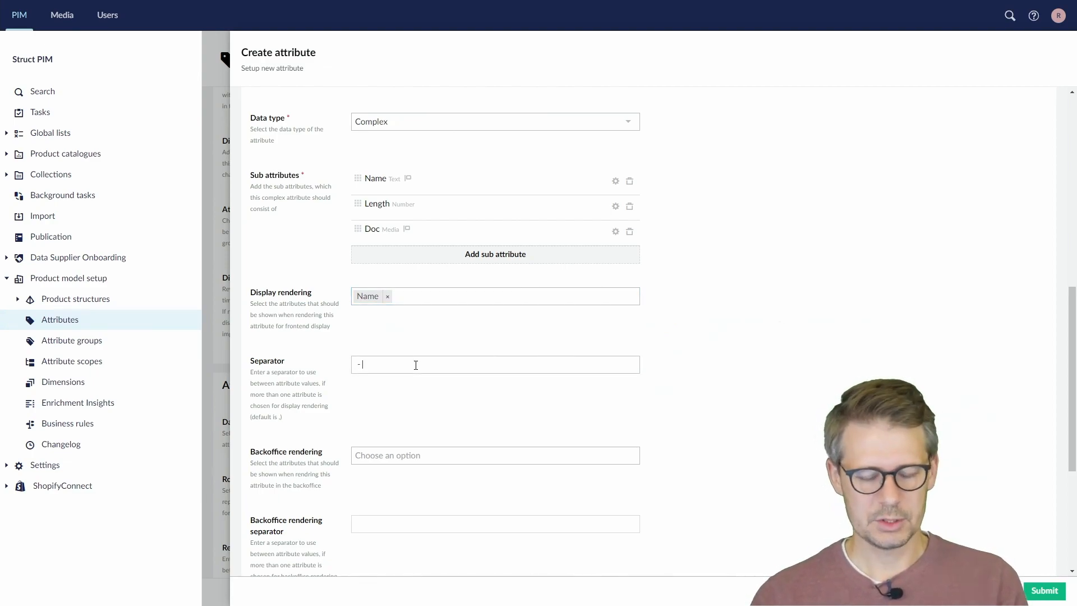
- Examine the backoffice rendering and segmentation options of the row data model
scroll(398, 441, "down", 1)
left_click(397, 399)
left_click(405, 375)
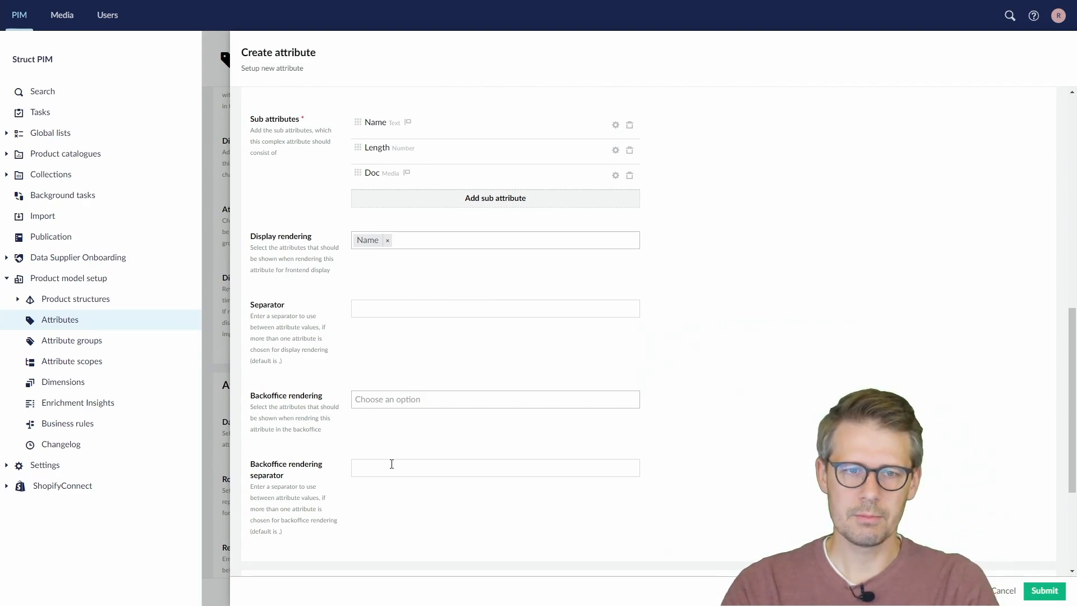
scroll(372, 469, "down", 1)
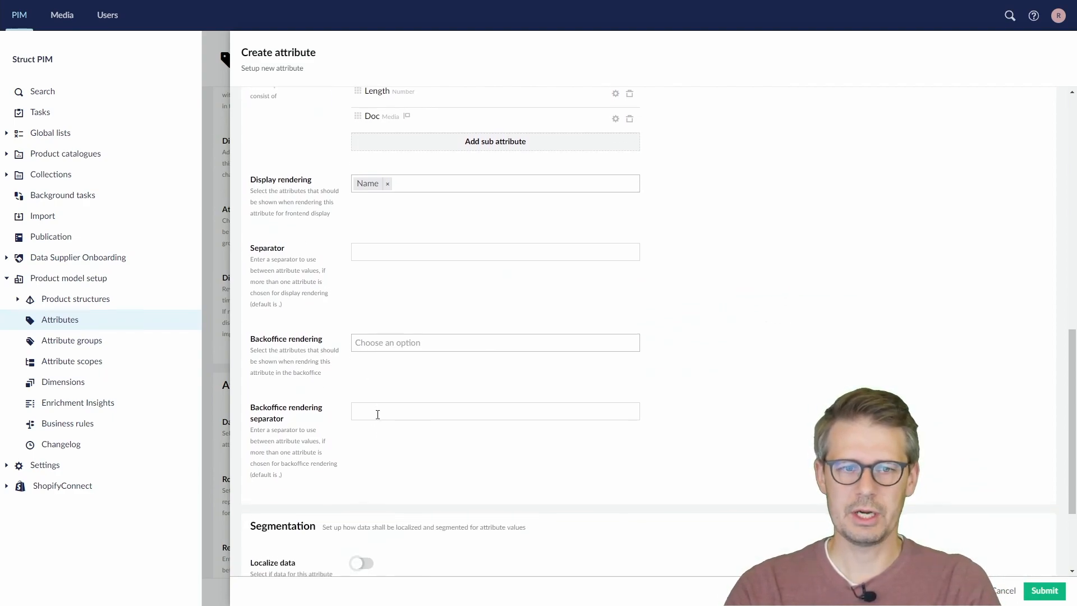
scroll(378, 413, "down", 2)
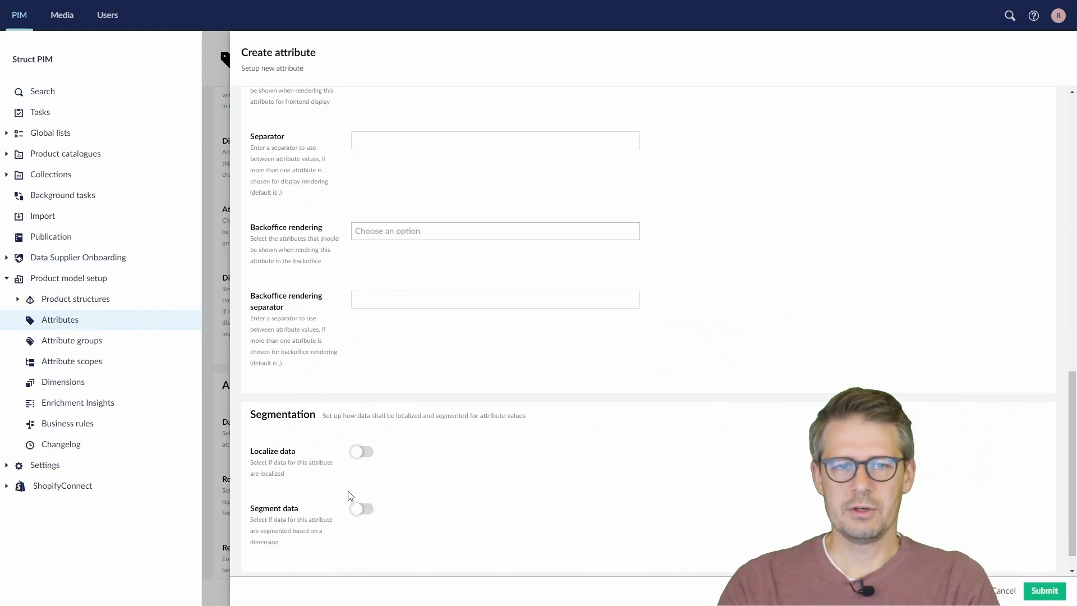
- Review the row data model's rendering and segmentation settings and submit the model
scroll(368, 387, "up", 3)
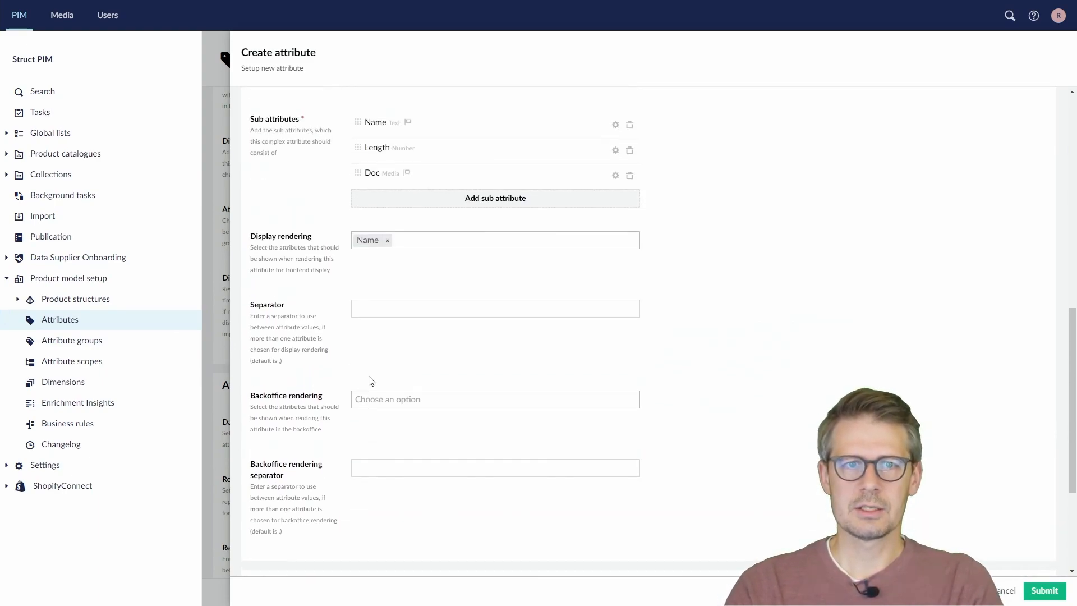
scroll(349, 385, "down", 3)
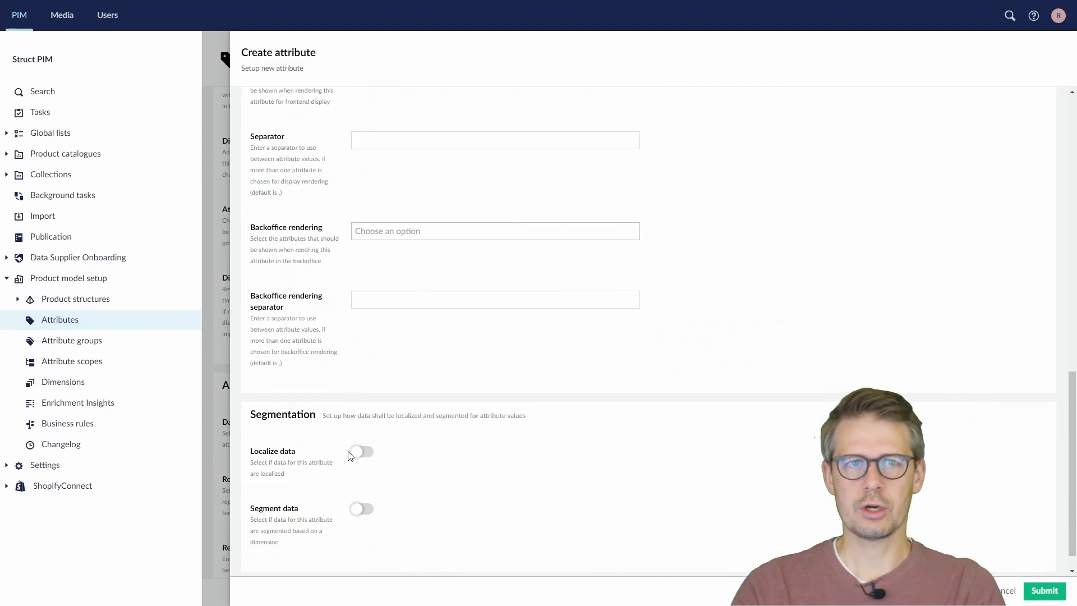
scroll(342, 393, "up", 2)
scroll(333, 180, "up", 2)
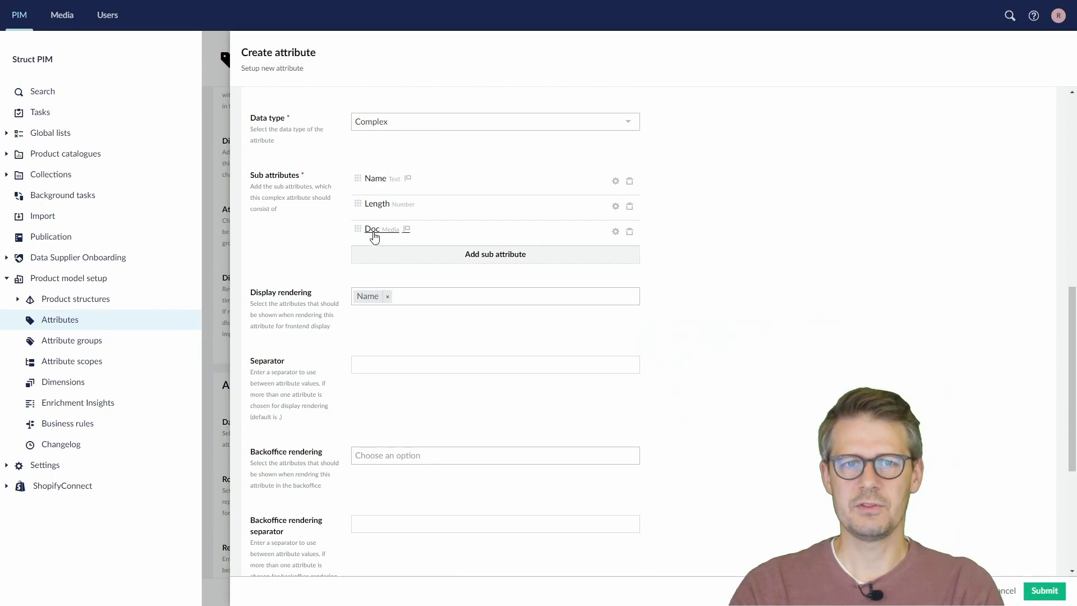
scroll(359, 303, "down", 4)
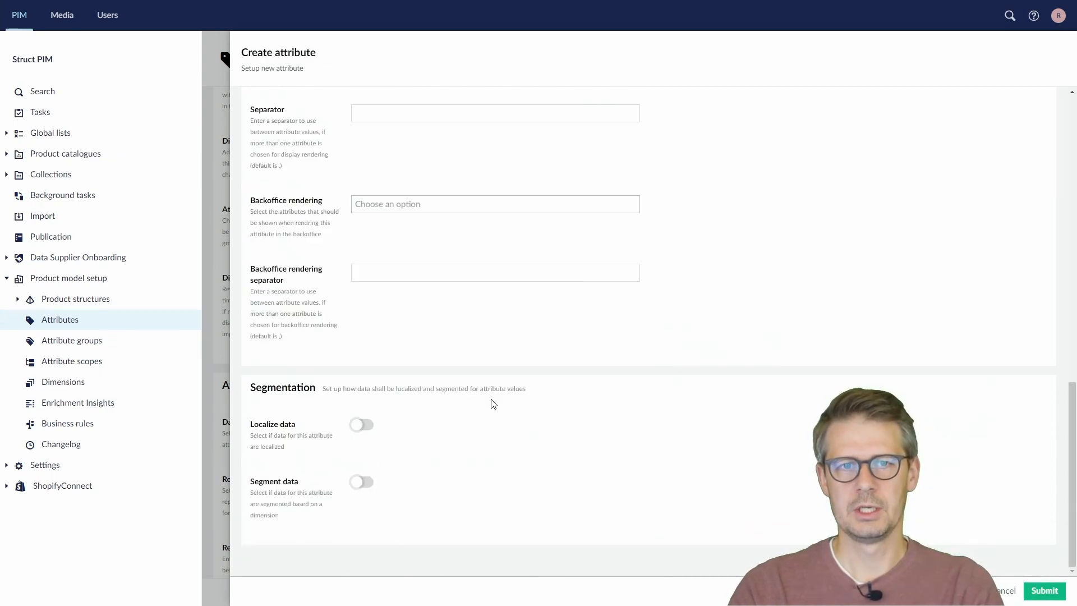
scroll(659, 331, "up", 3)
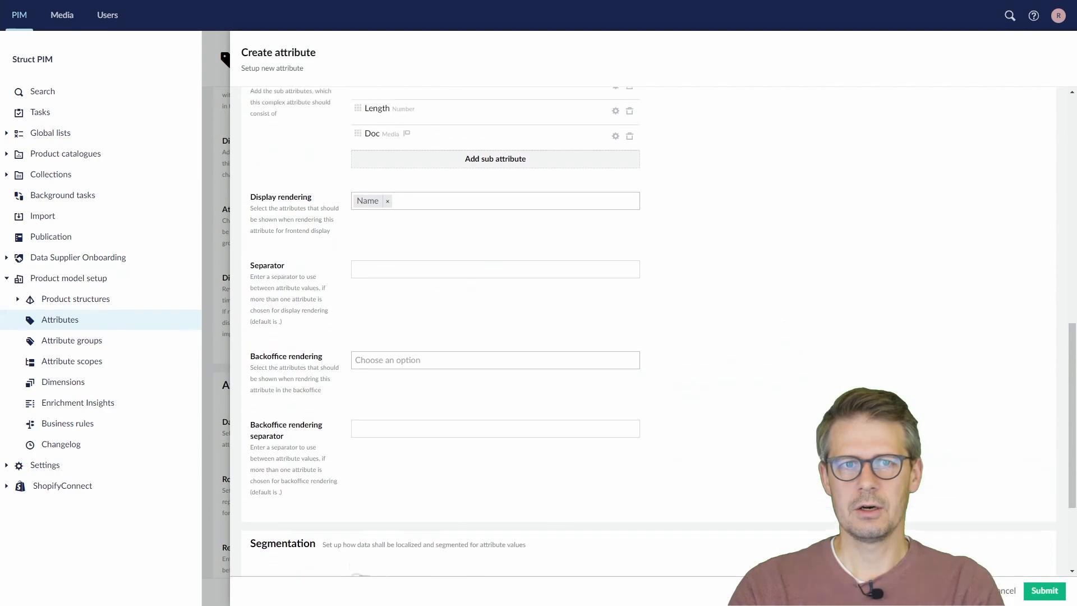
scroll(659, 330, "down", 2)
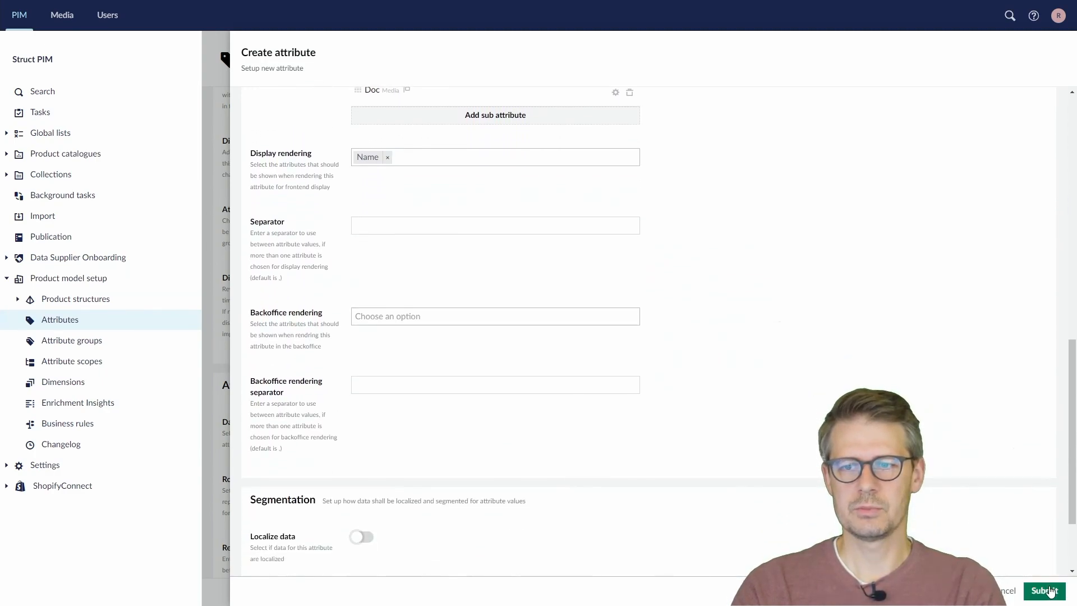
left_click(1046, 591)
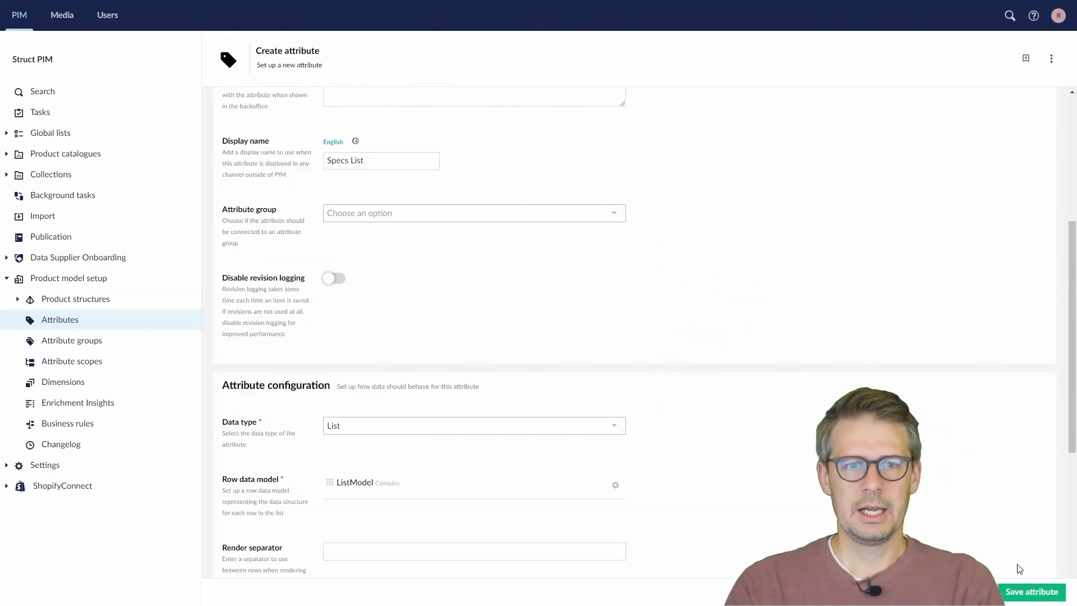
- Examine the list attribute's configuration, including the default render separator between rows
scroll(613, 338, "up", 1)
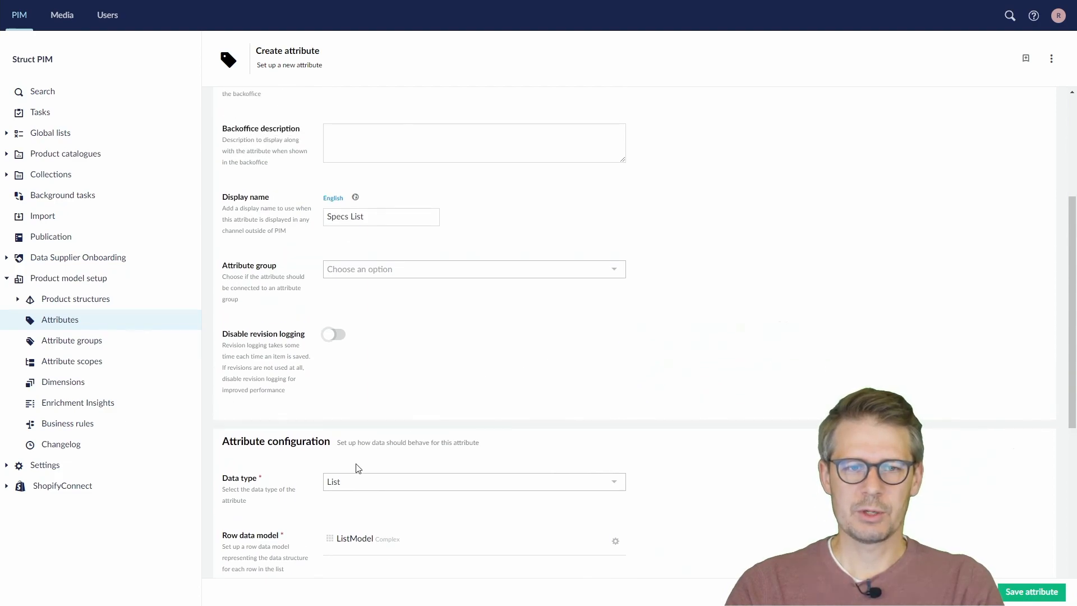
scroll(349, 426, "down", 3)
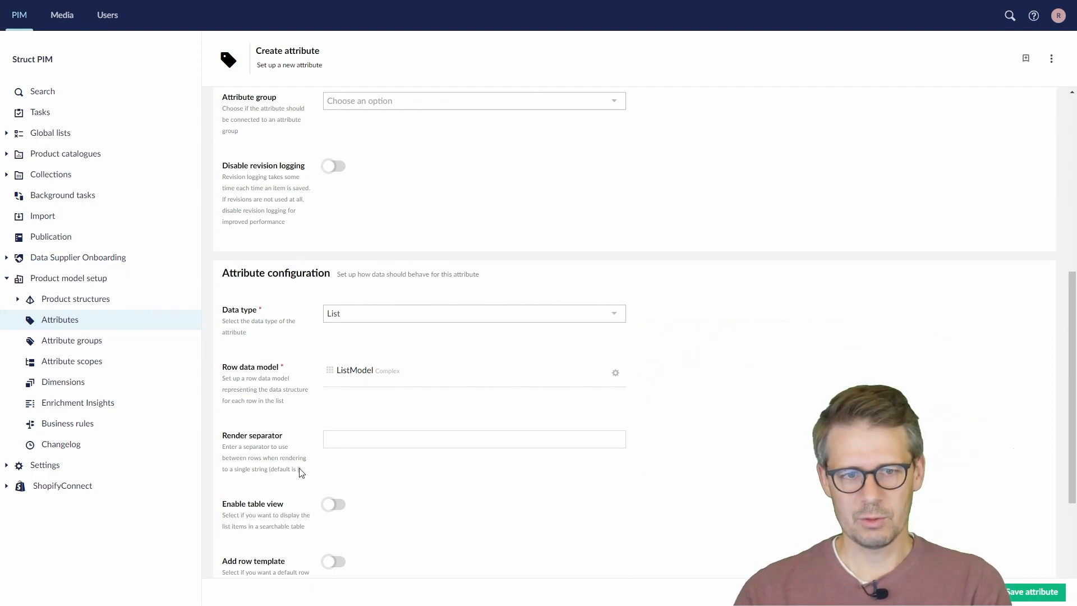
scroll(367, 482, "down", 1)
left_click_drag(286, 414, 304, 417)
left_click(302, 418)
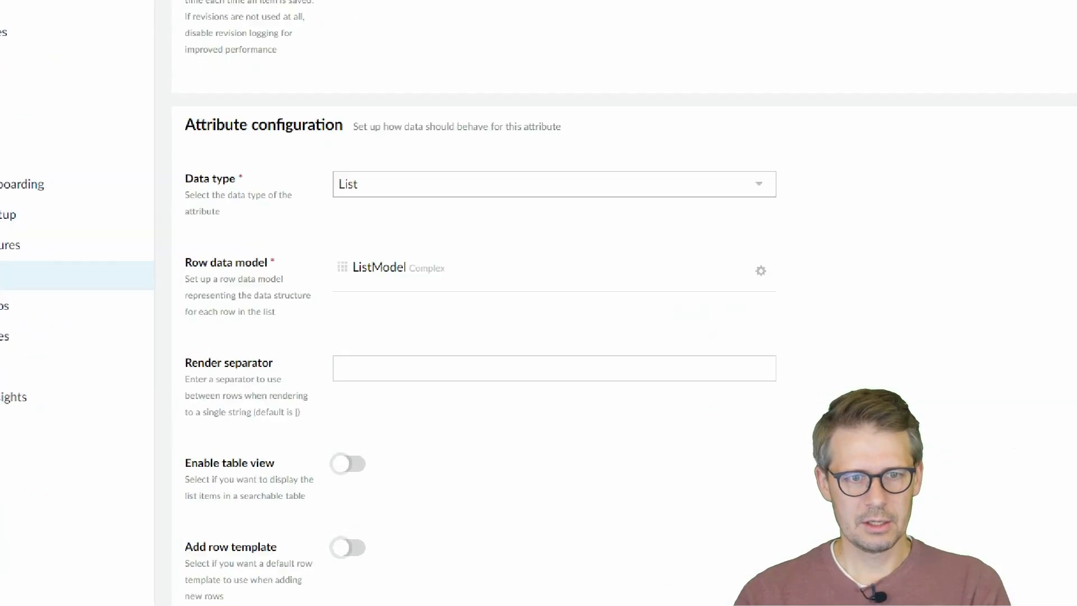
left_click_drag(286, 404, 322, 441)
key("Escape")
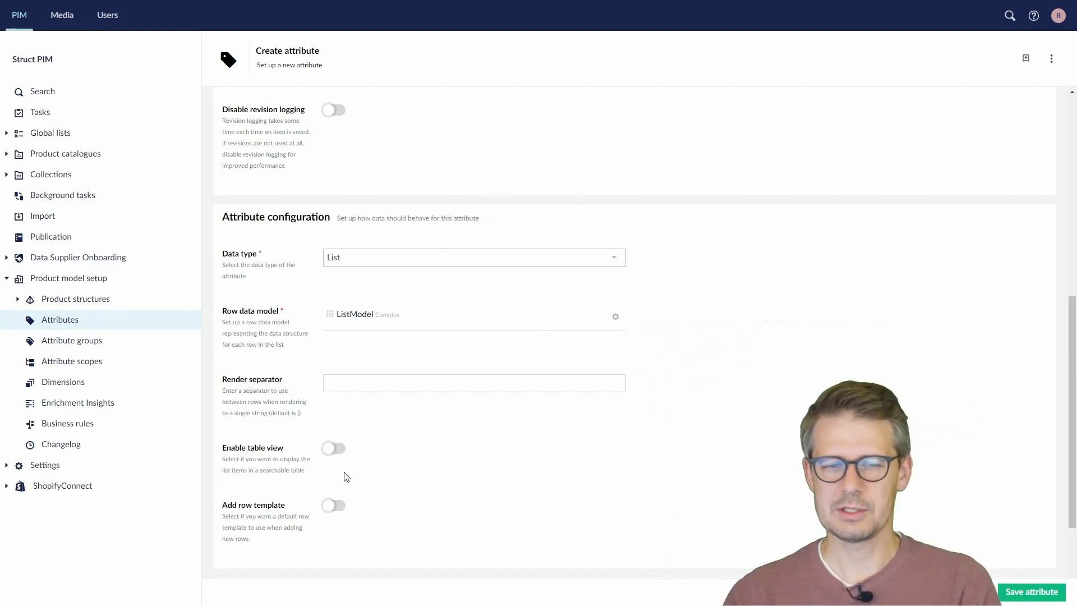
- Save the new Specs List attribute with table view, row template, localization and segmentation left off
scroll(392, 471, "down", 1)
scroll(417, 466, "down", 1)
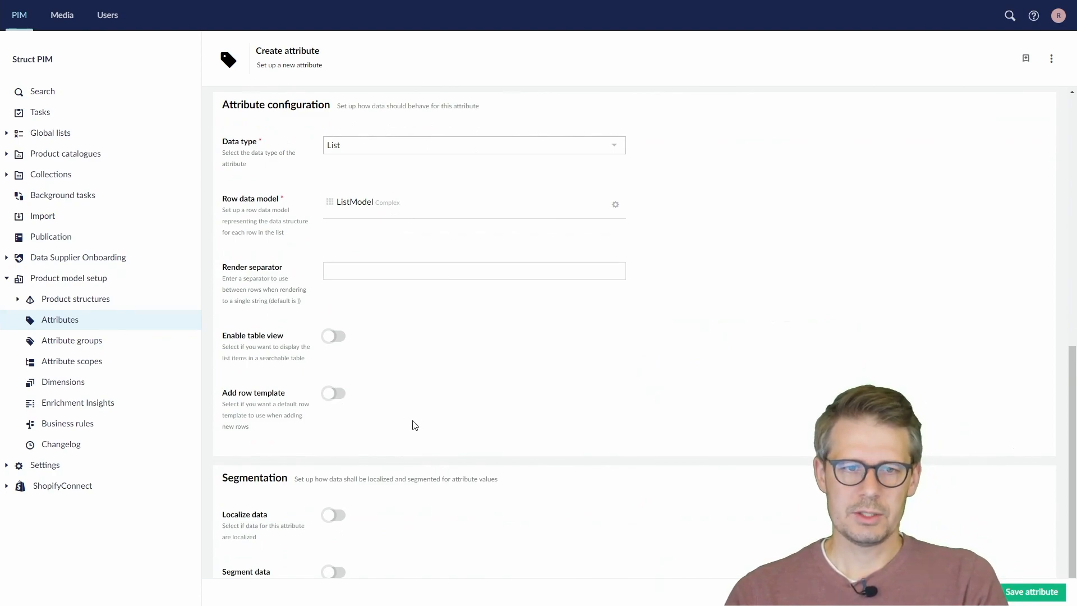
scroll(415, 427, "down", 1)
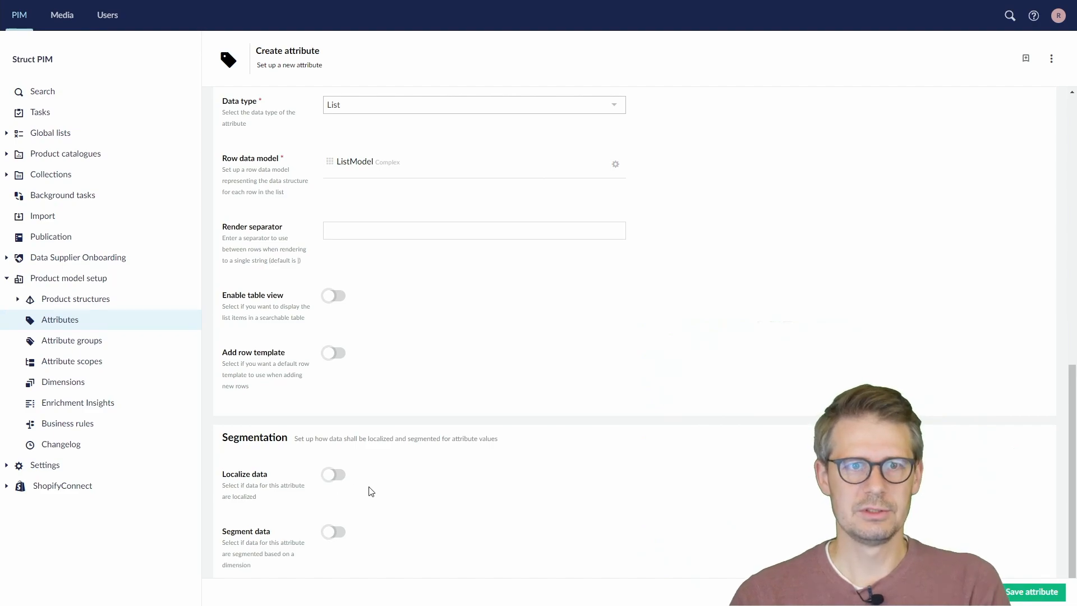
scroll(369, 490, "up", 1)
scroll(370, 494, "down", 1)
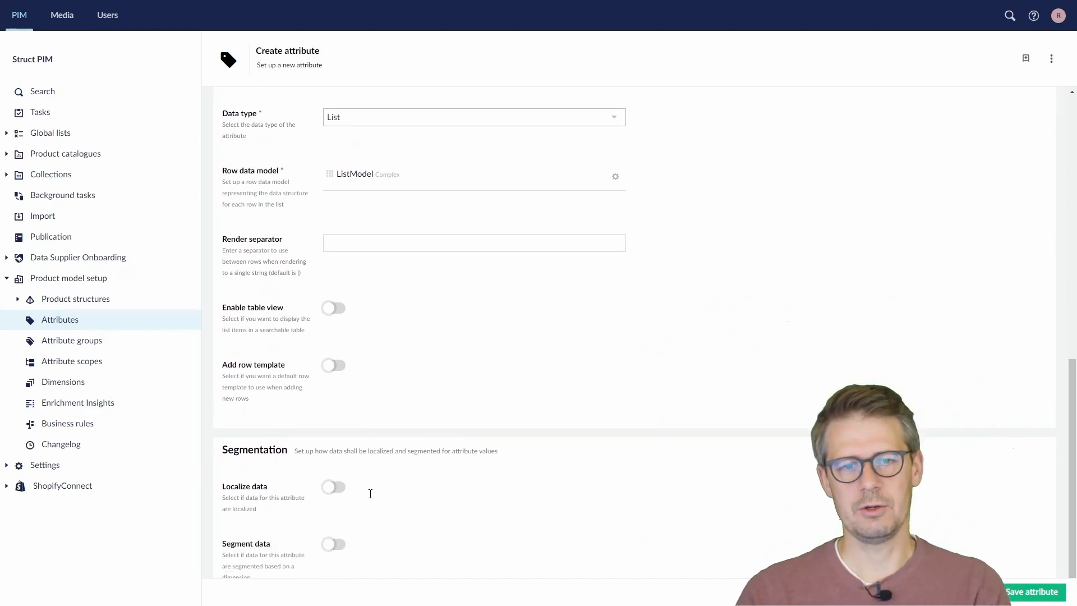
left_click(1018, 592)
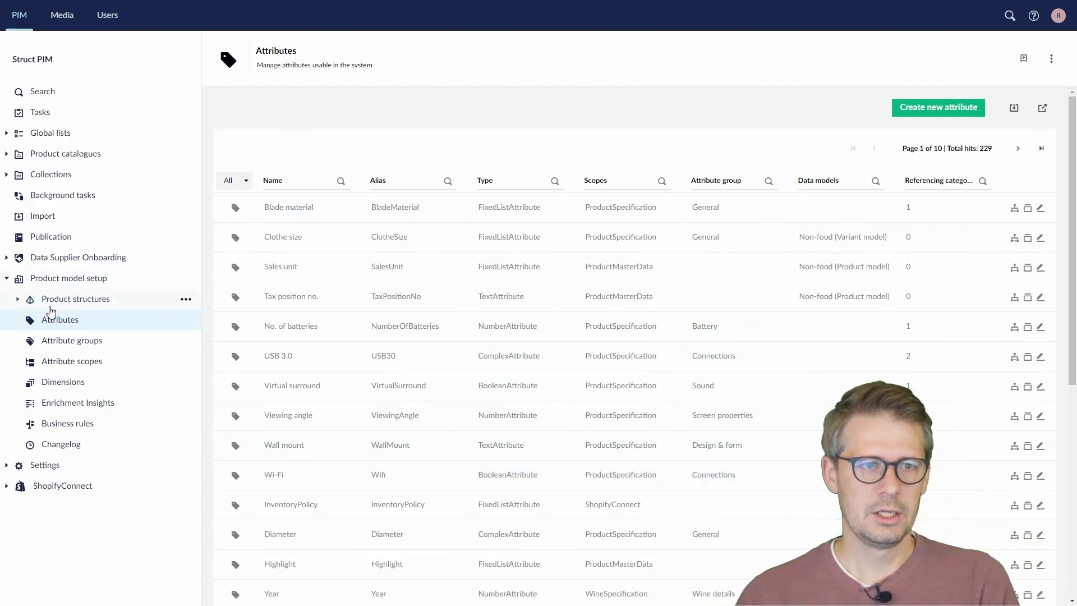
- Add a dynamic tab labelled Specs to the product model of the DemoProduct product structure
left_click(18, 300)
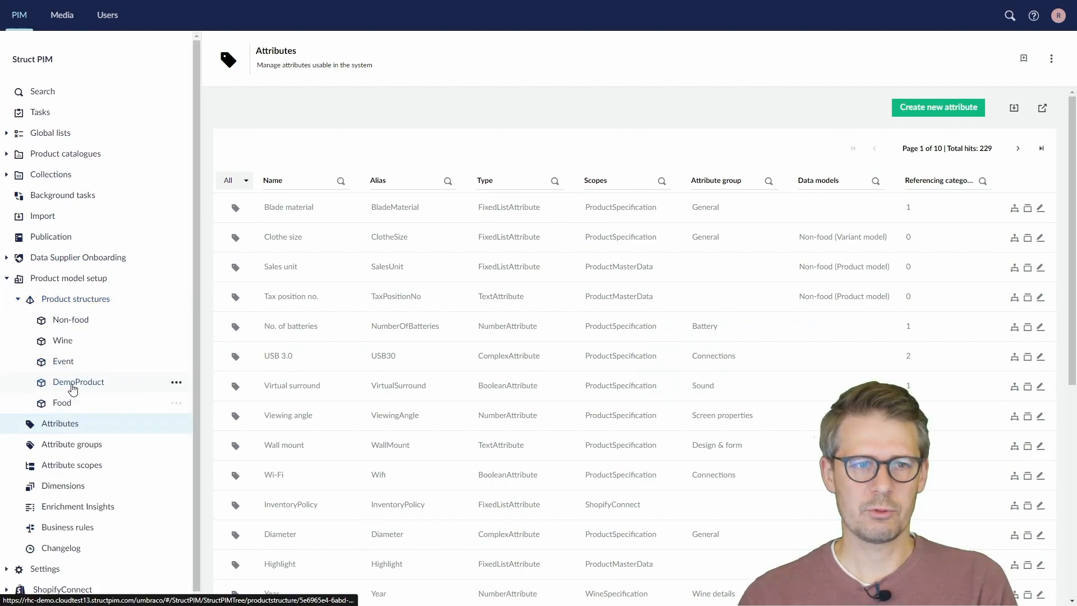
left_click(73, 387)
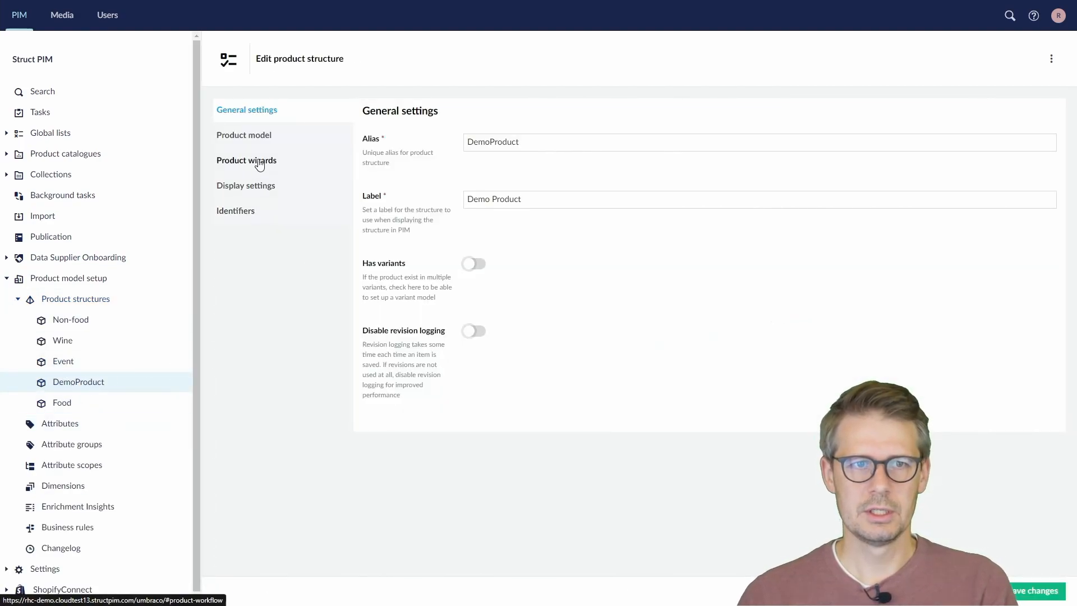
left_click(255, 145)
left_click(467, 185)
left_click(502, 151)
left_click(498, 184)
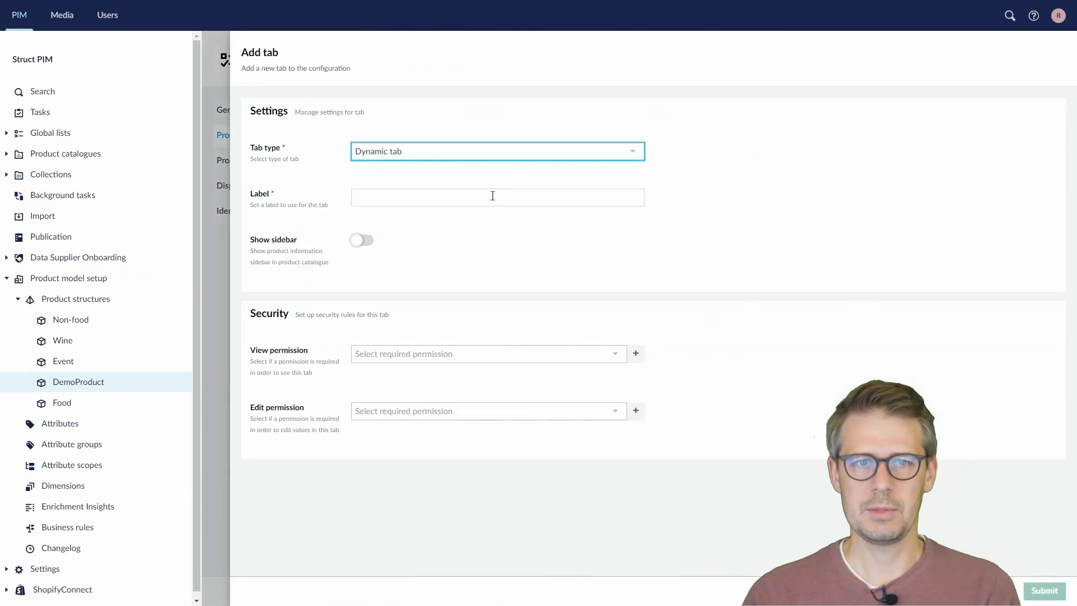
left_click(492, 196)
type("Specs")
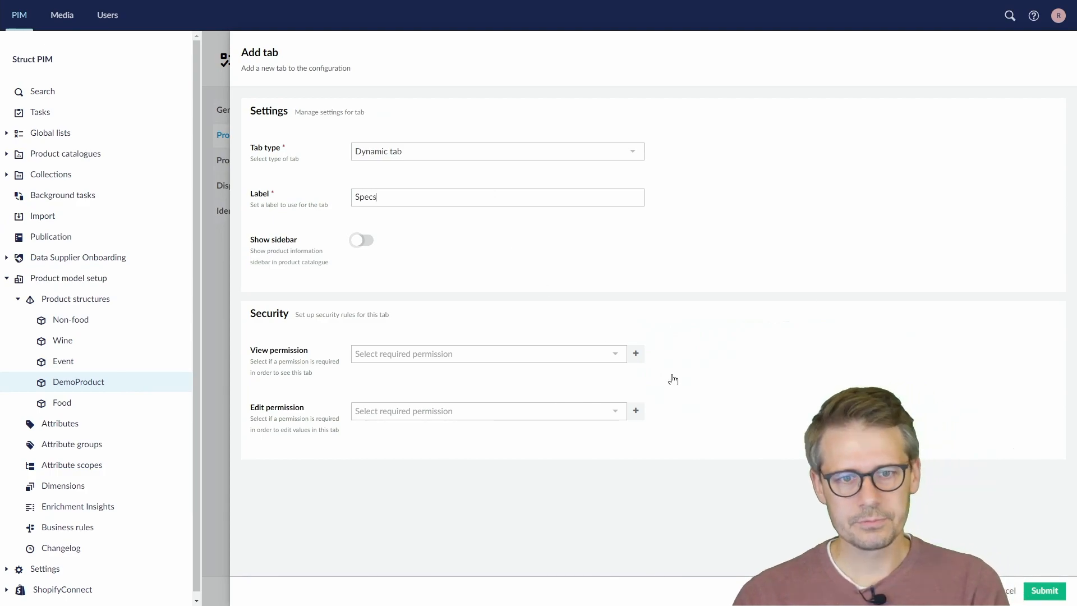
left_click(1052, 592)
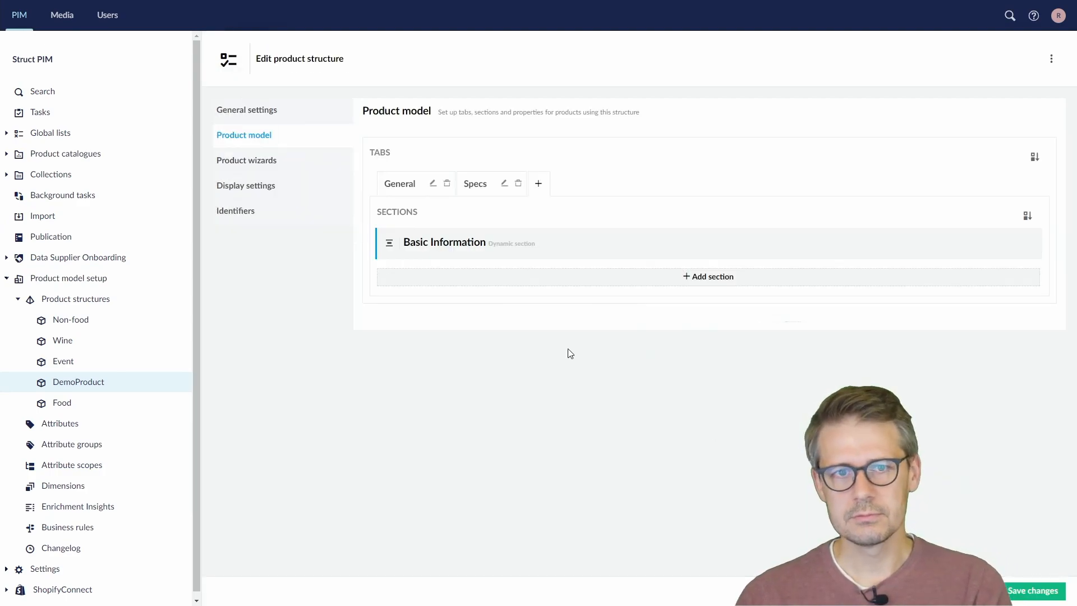
- Add a dynamic section with the headline Info to the Specs tab
left_click(481, 185)
left_click(714, 271)
left_click(466, 153)
left_click(466, 185)
left_click(460, 198)
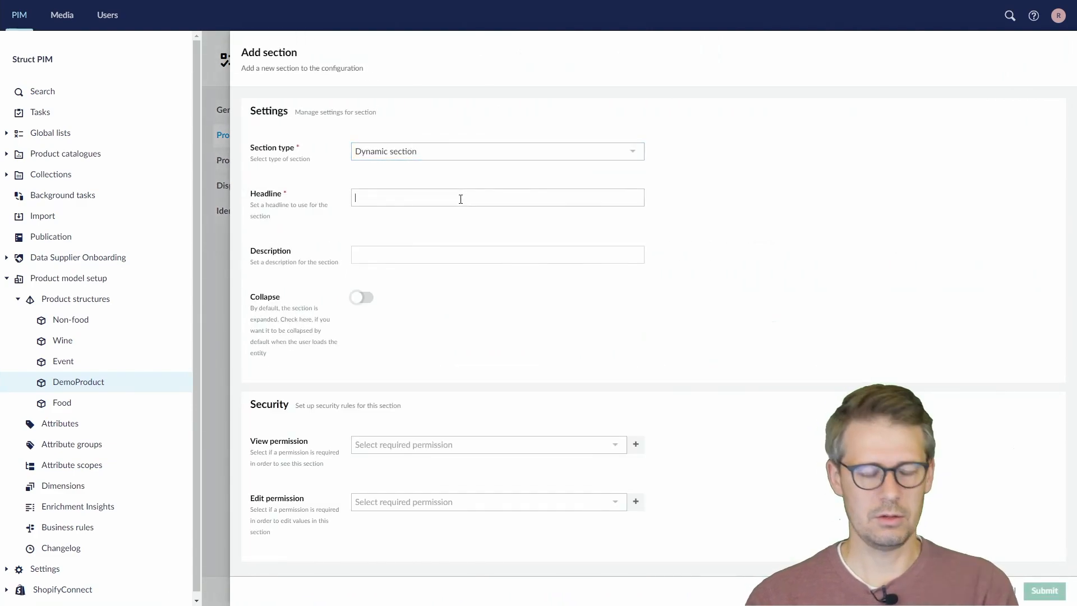
type("Info")
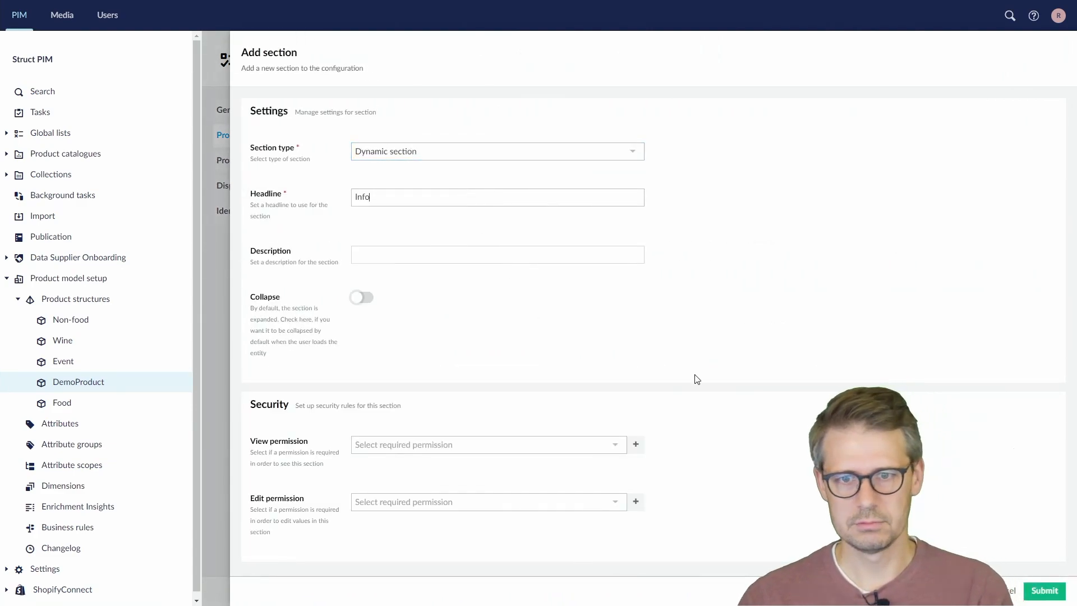
left_click(1045, 590)
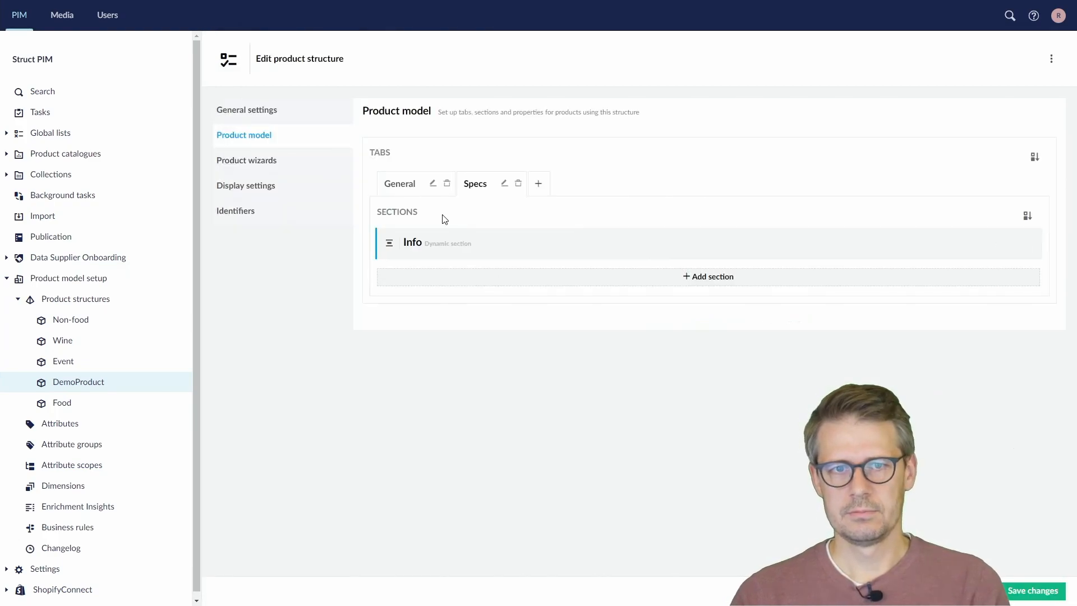
- Add the DemoSpecsList attribute as a property of the Info section and save the product structure
left_click(456, 245)
left_click(708, 333)
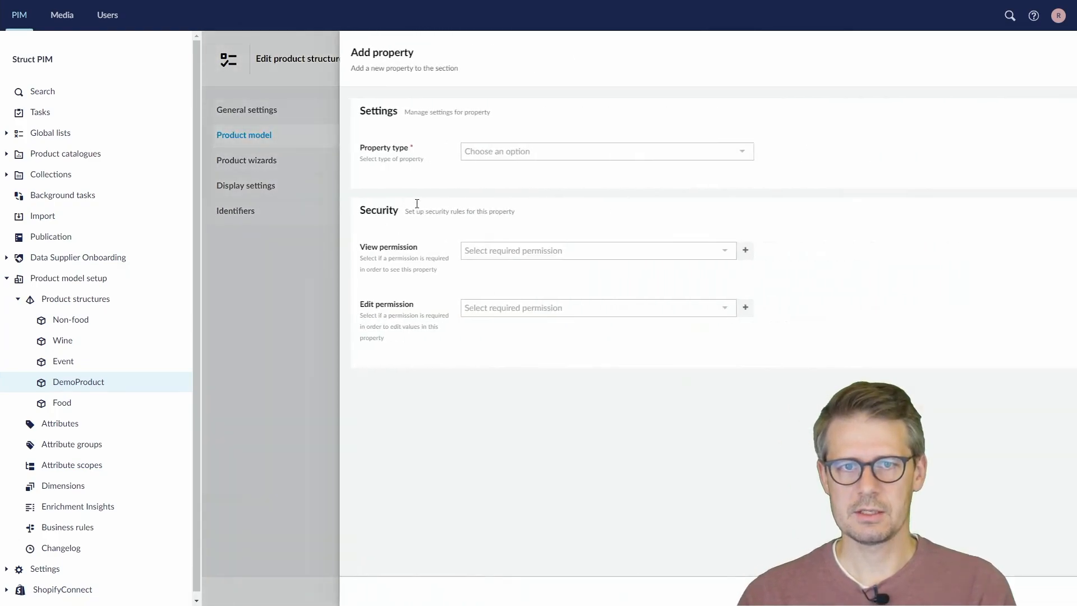
left_click(418, 152)
left_click(415, 171)
left_click(422, 196)
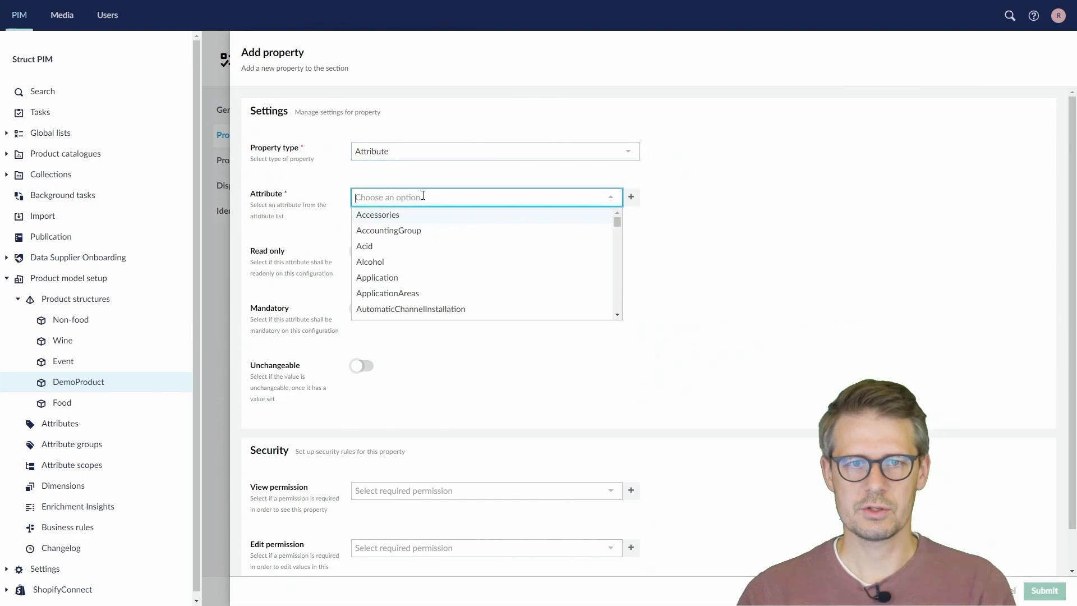
type("demo")
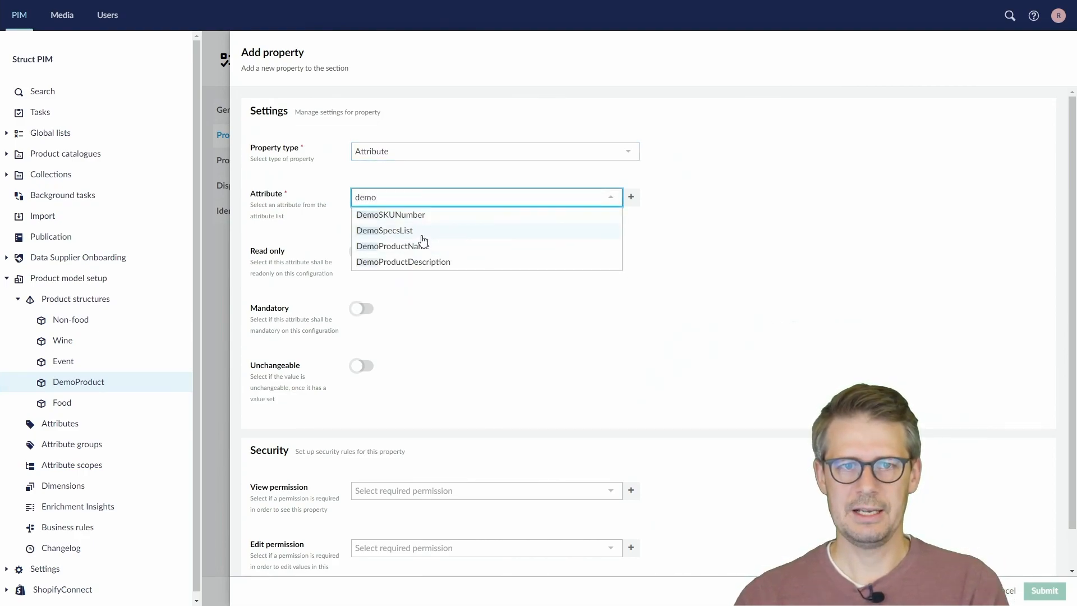
left_click(392, 230)
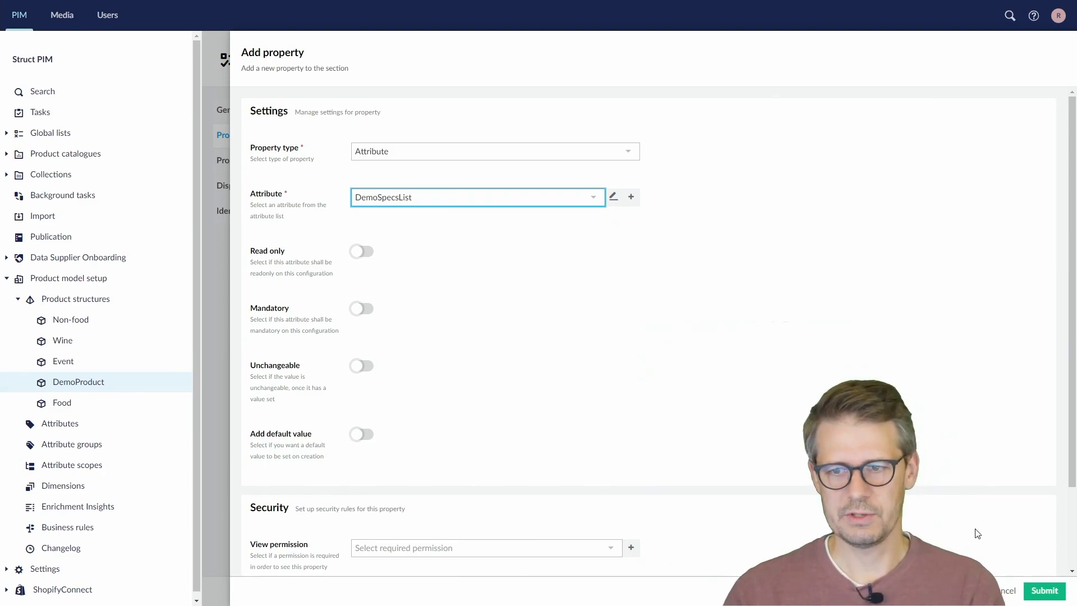
scroll(976, 533, "down", 2)
left_click(1043, 591)
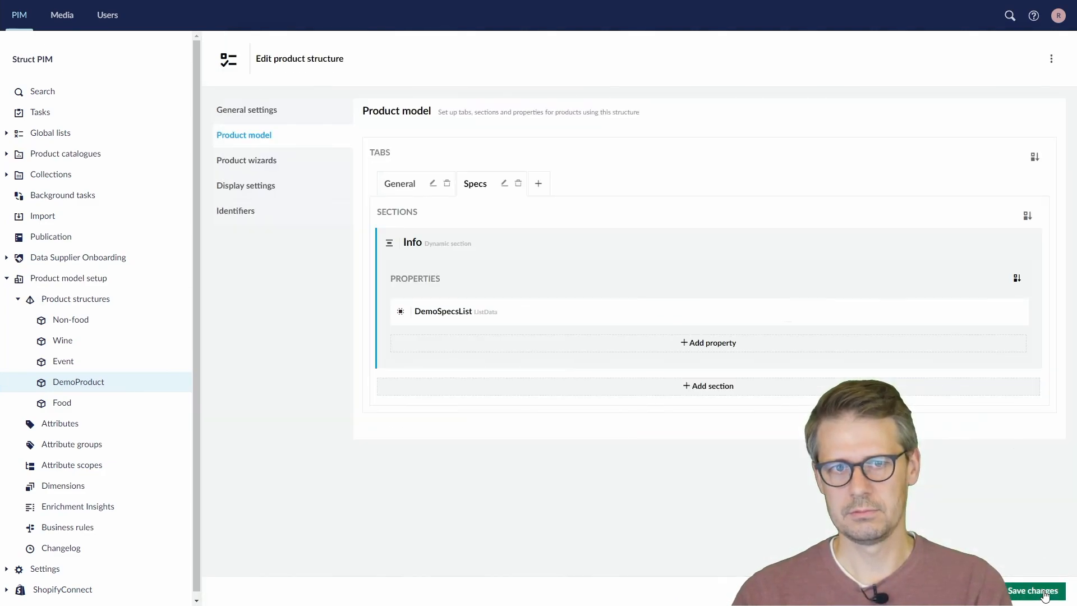
left_click(1043, 591)
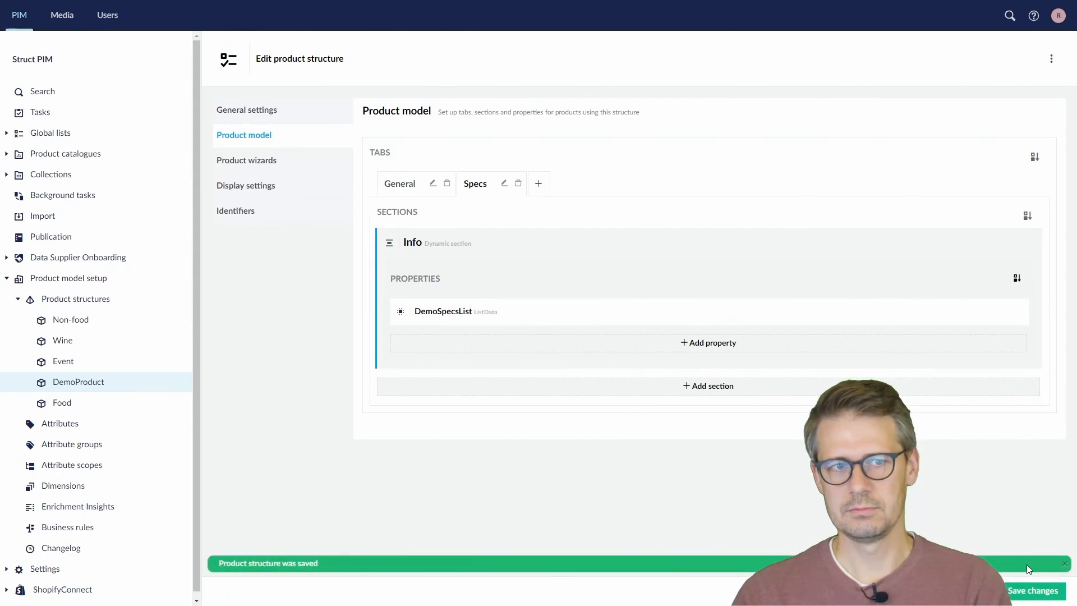
- Open the Specs tab of Product name 1 in the Demo Catalogue's Demo category
left_click(7, 278)
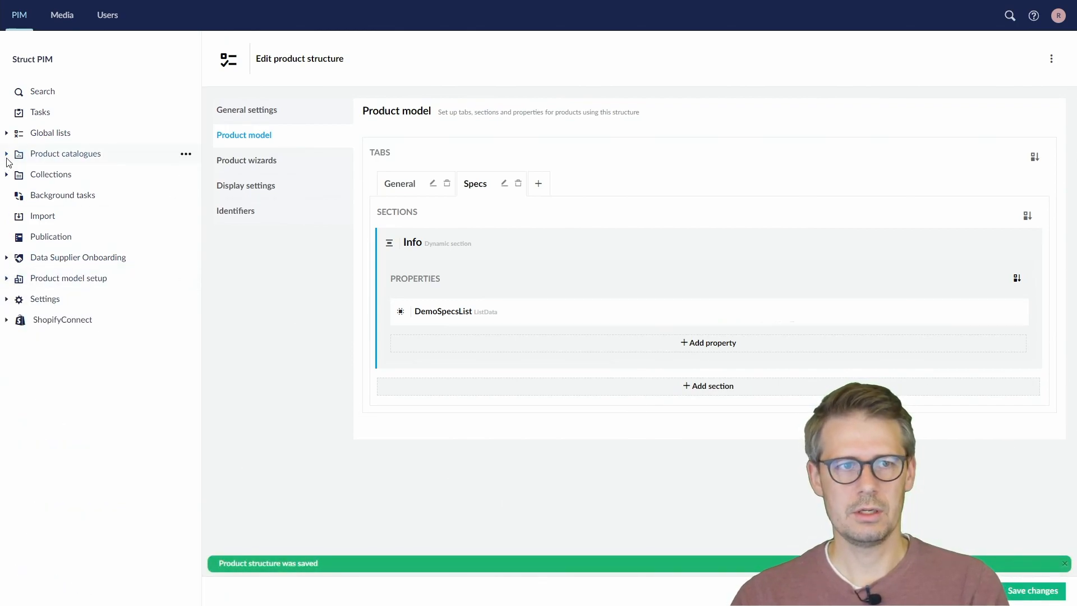
left_click(6, 153)
left_click(18, 236)
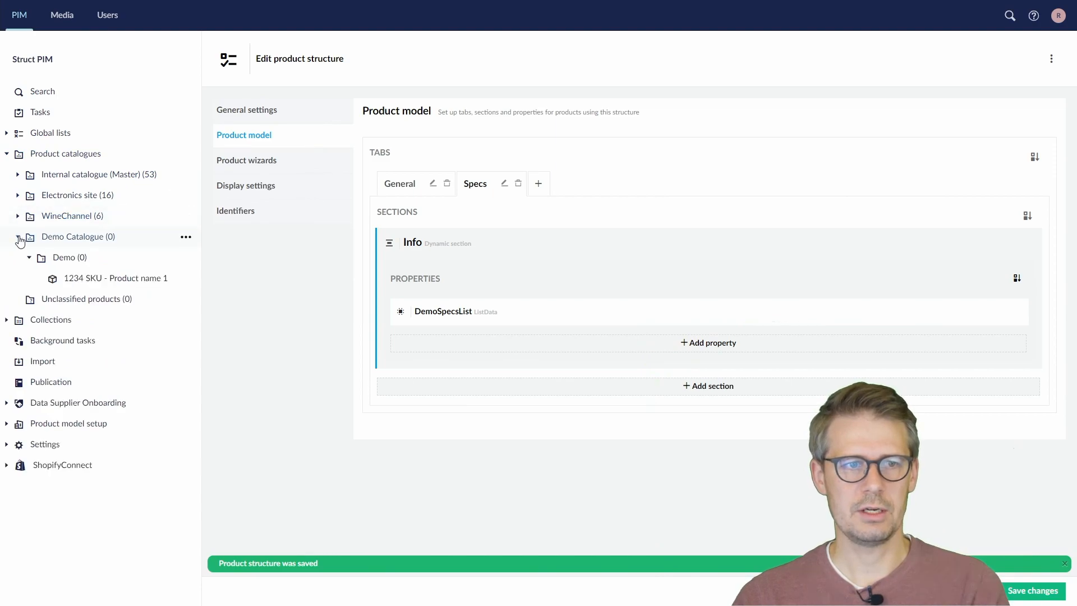
left_click(74, 280)
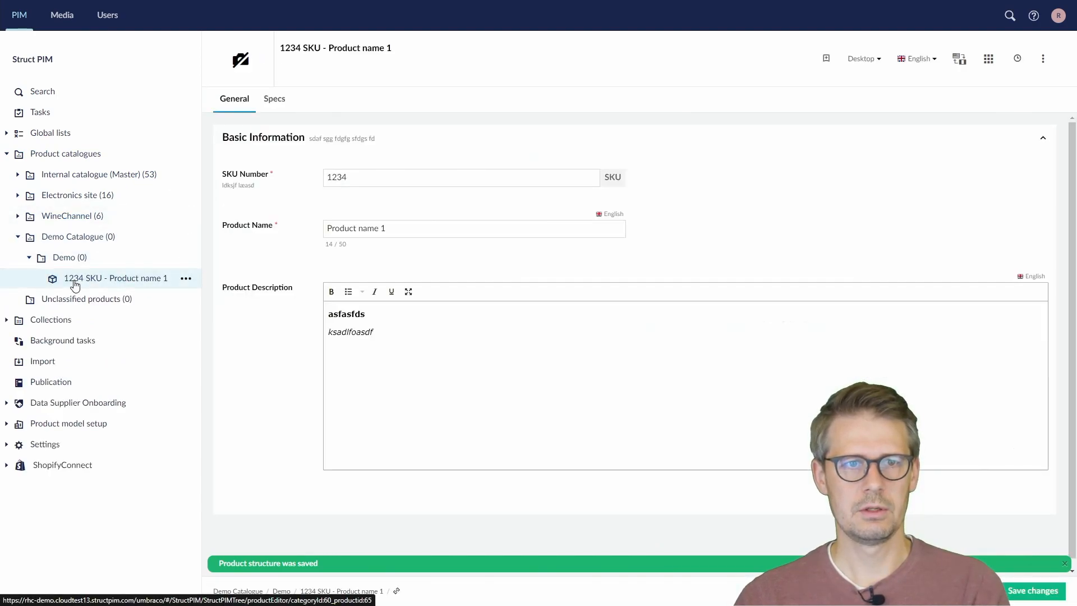
left_click(276, 101)
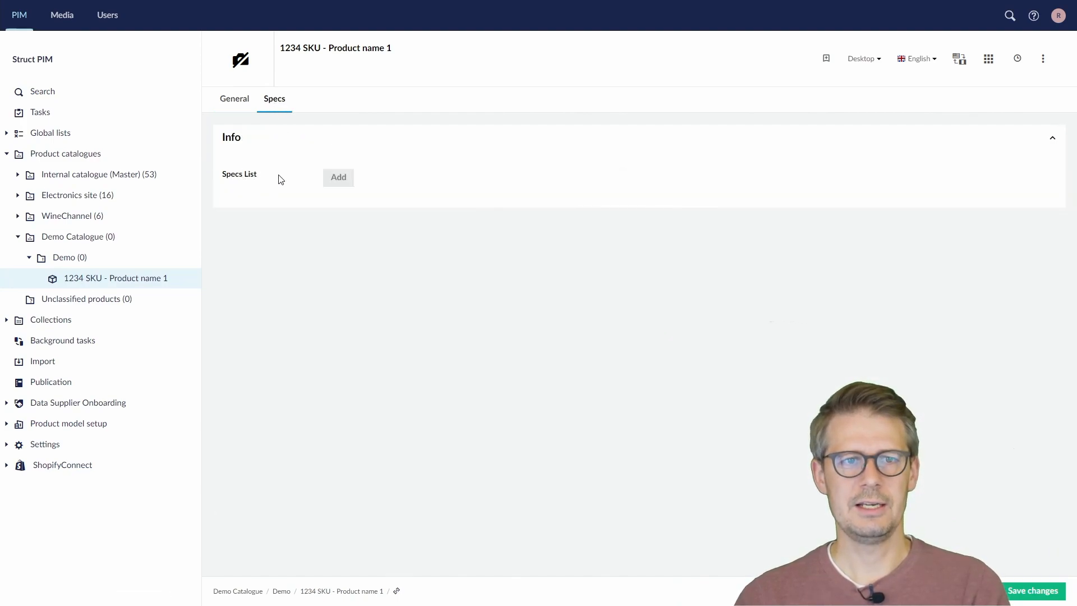
- Add a Specs List row named Demo1 with a length of 123,45 cm
left_click(339, 179)
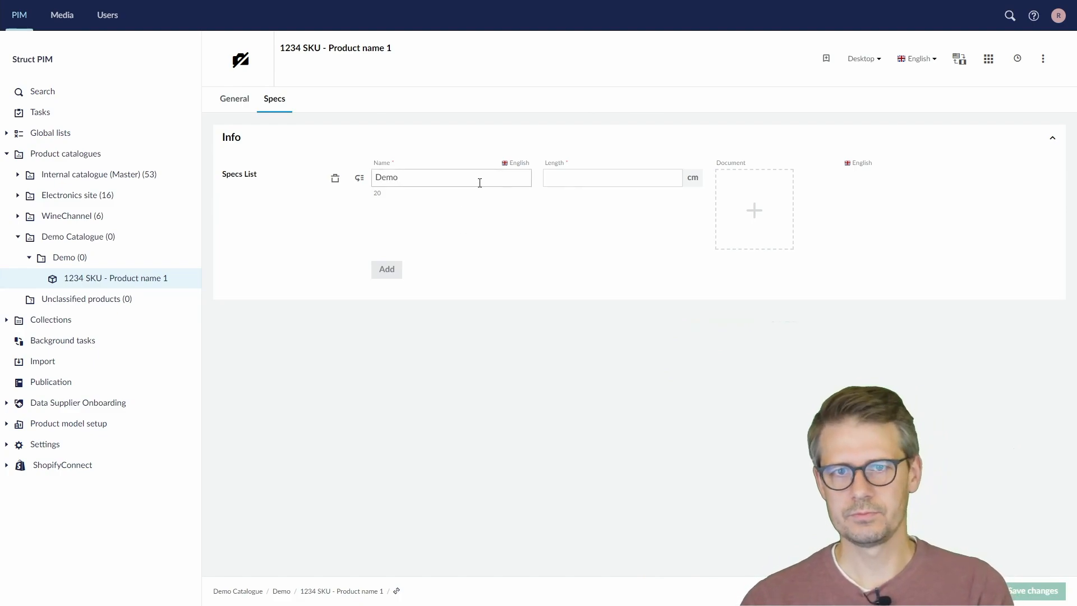
type("123,45")
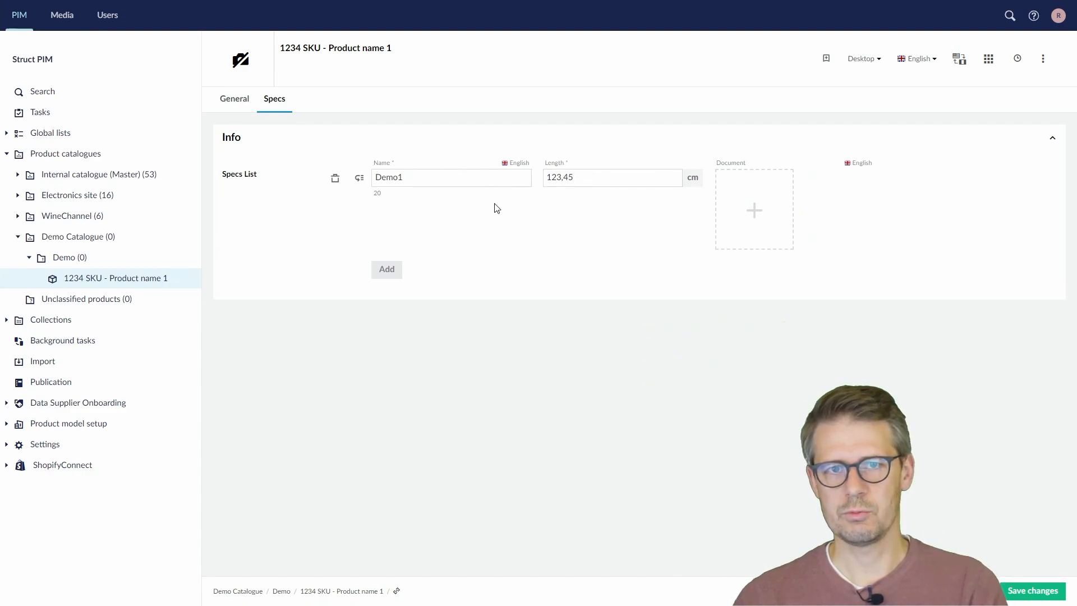
- Save the product and add a second Specs List row named Demo2 with a length of 12312412,2 cm
left_click(1033, 590)
left_click(390, 275)
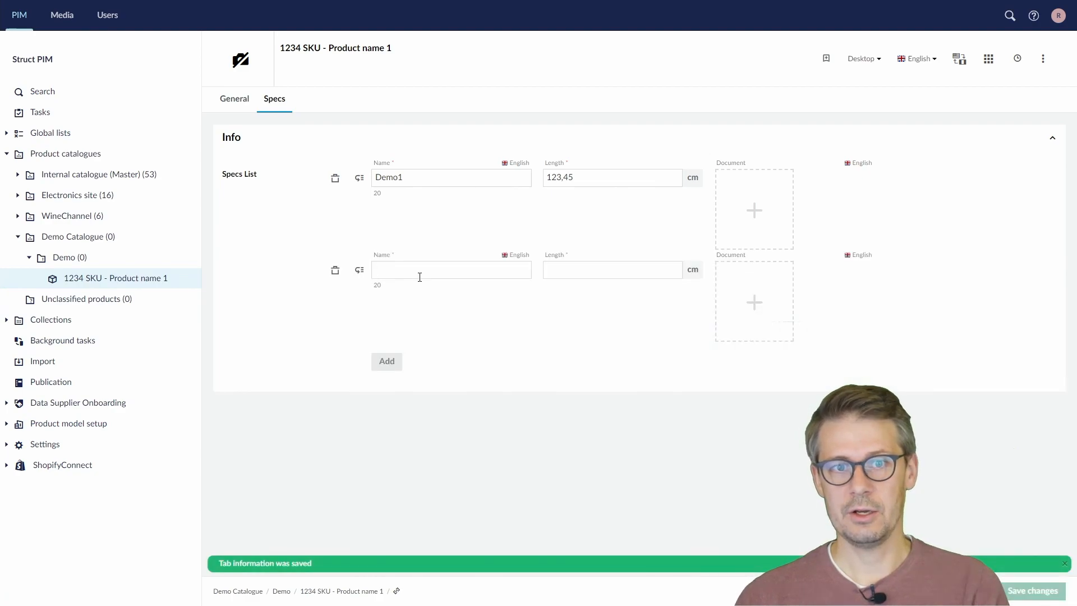
left_click(419, 276)
type("Dem")
key("BackSpace")
key("BackSpace")
key("BackSpace")
type("Demo2")
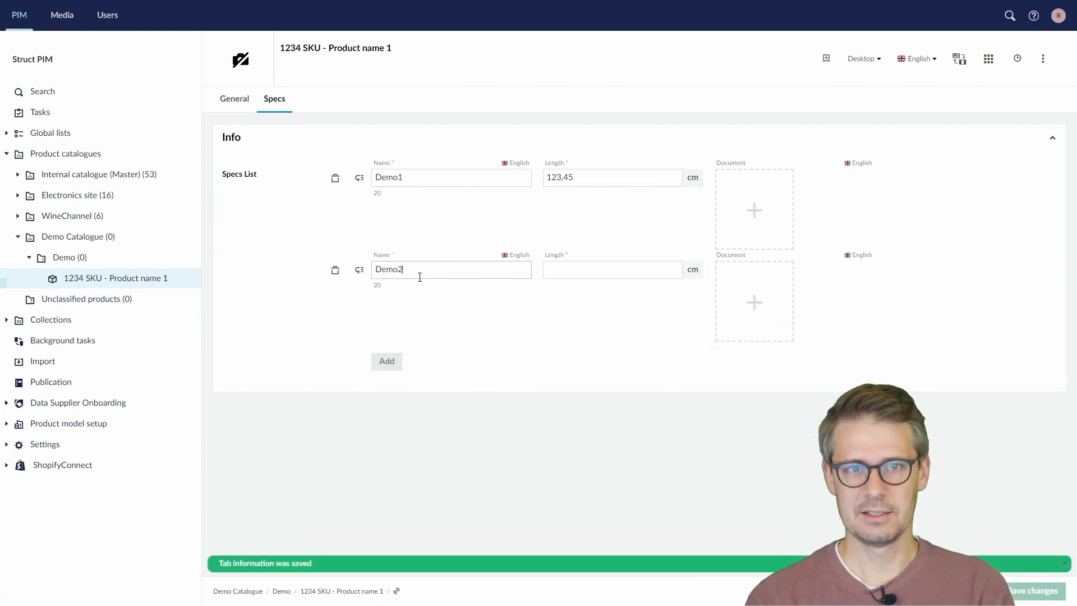
left_click(573, 270)
type("12312412,2")
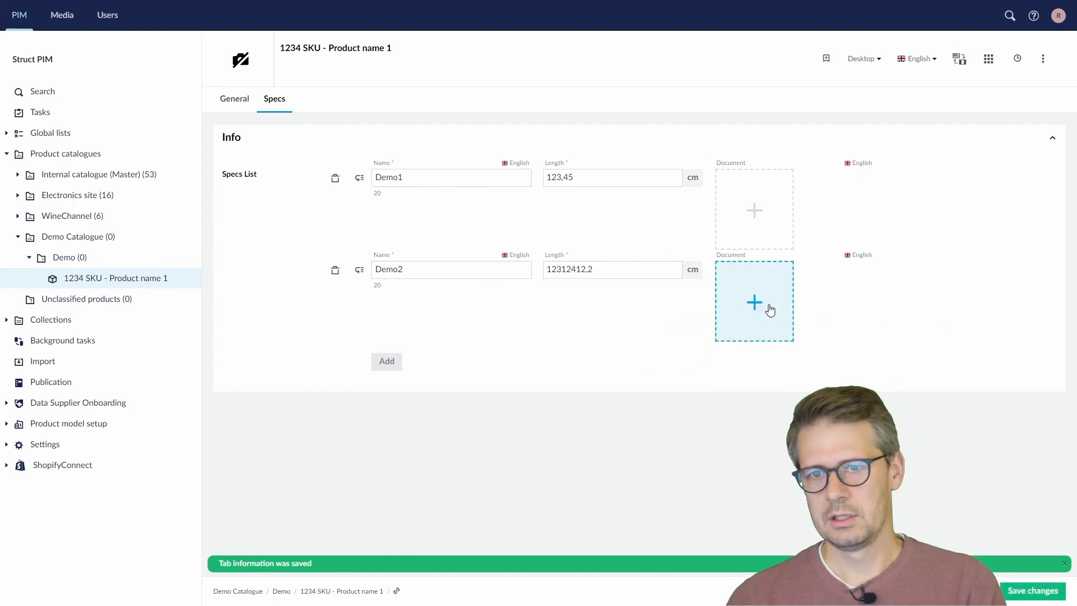
- Attach the Book1 file from the Demo Files media folder as the Demo2 row's document and save the product
left_click(753, 302)
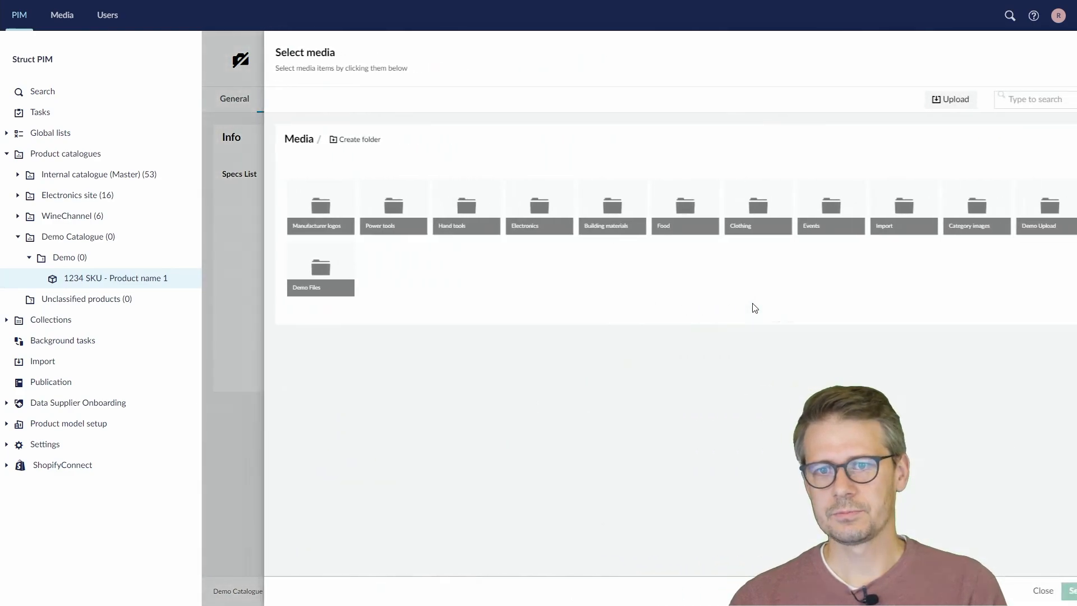
left_click(293, 271)
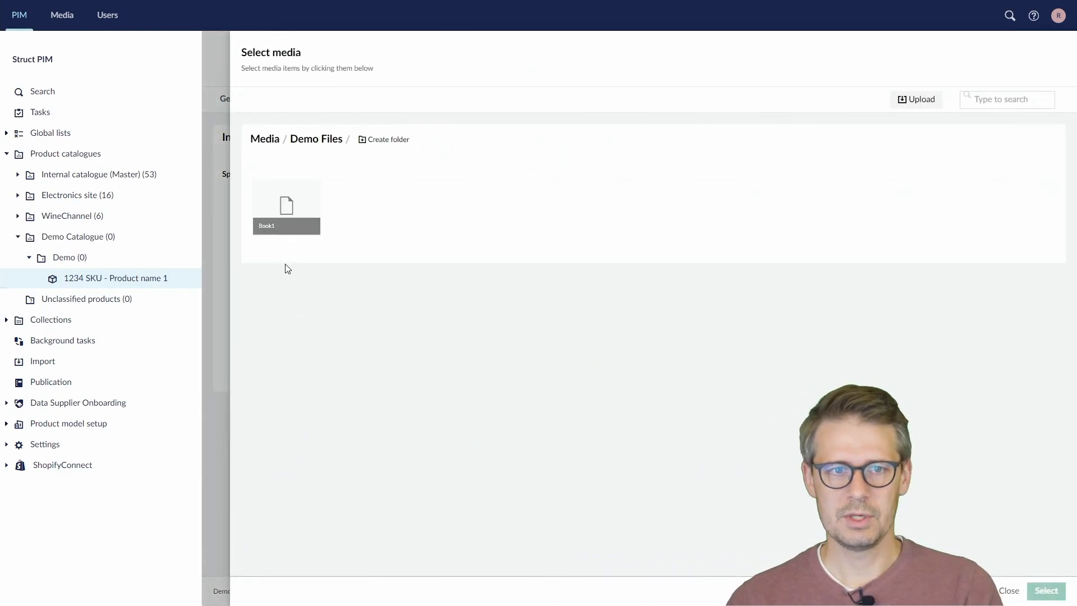
left_click(280, 219)
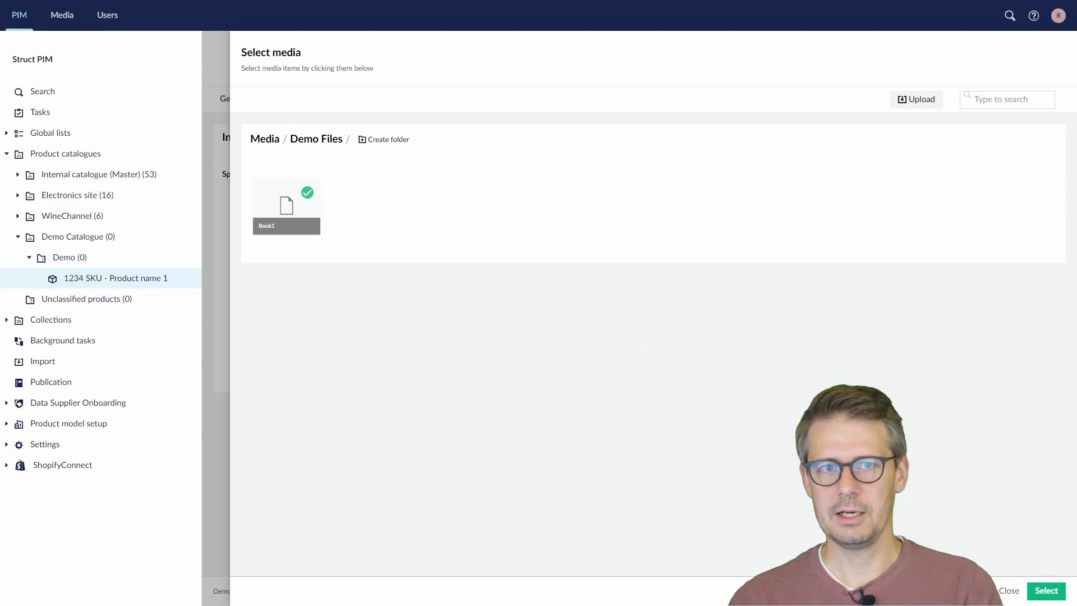
left_click(1046, 590)
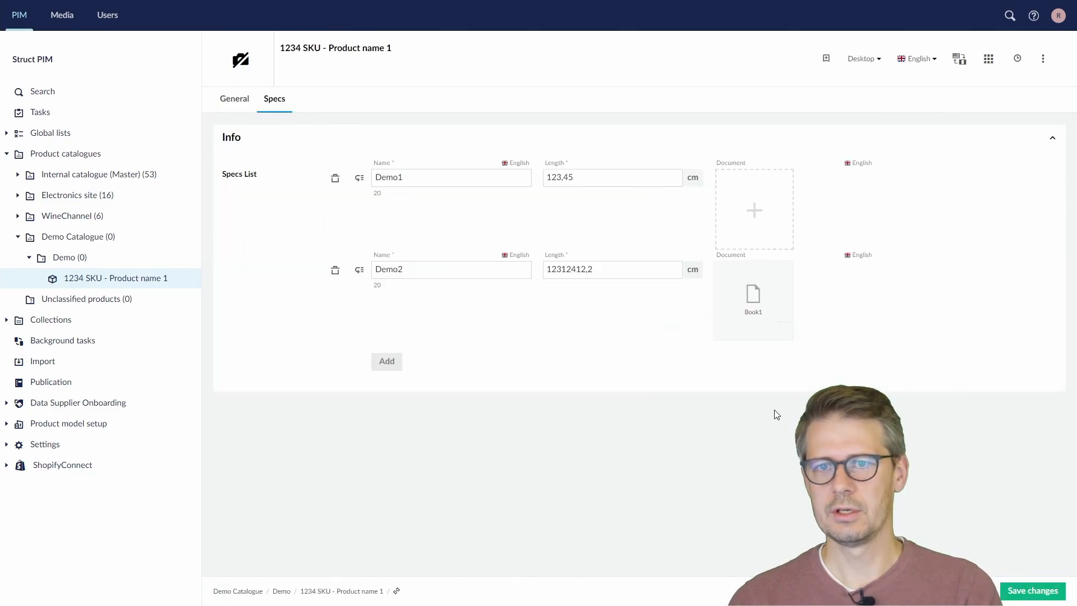
left_click(1024, 587)
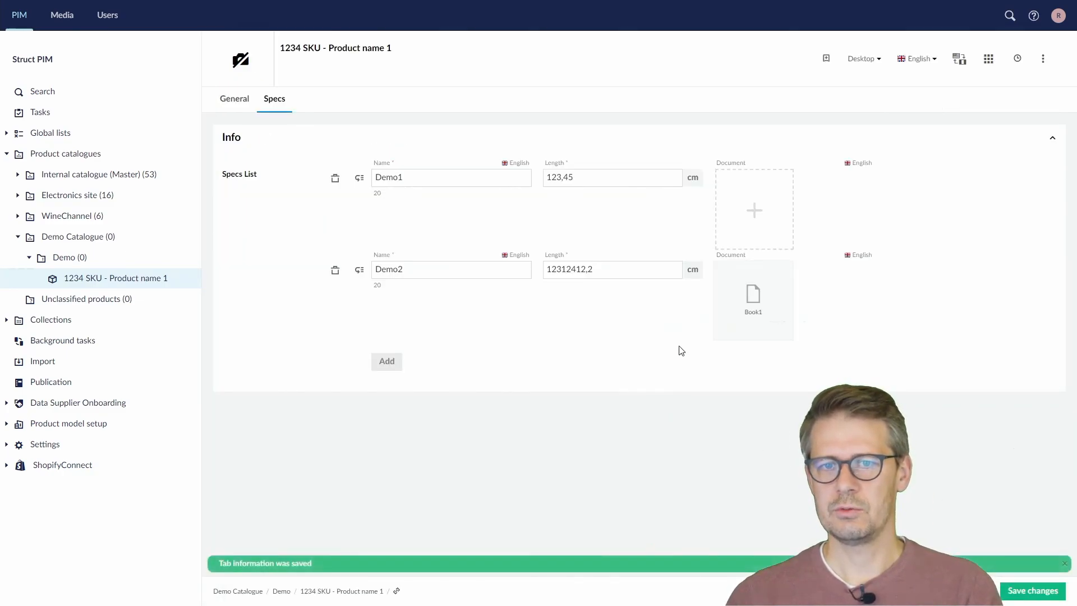
- Move the Demo2 row above Demo1 in the Specs List and restore the original row order
mouse_move(757, 307)
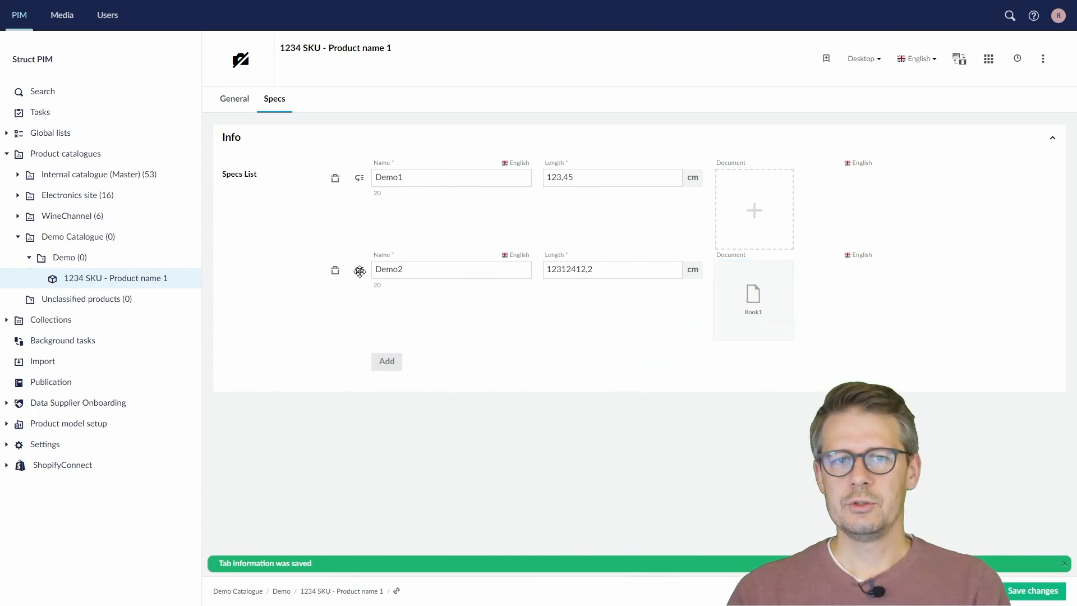
left_click_drag(358, 269, 357, 183)
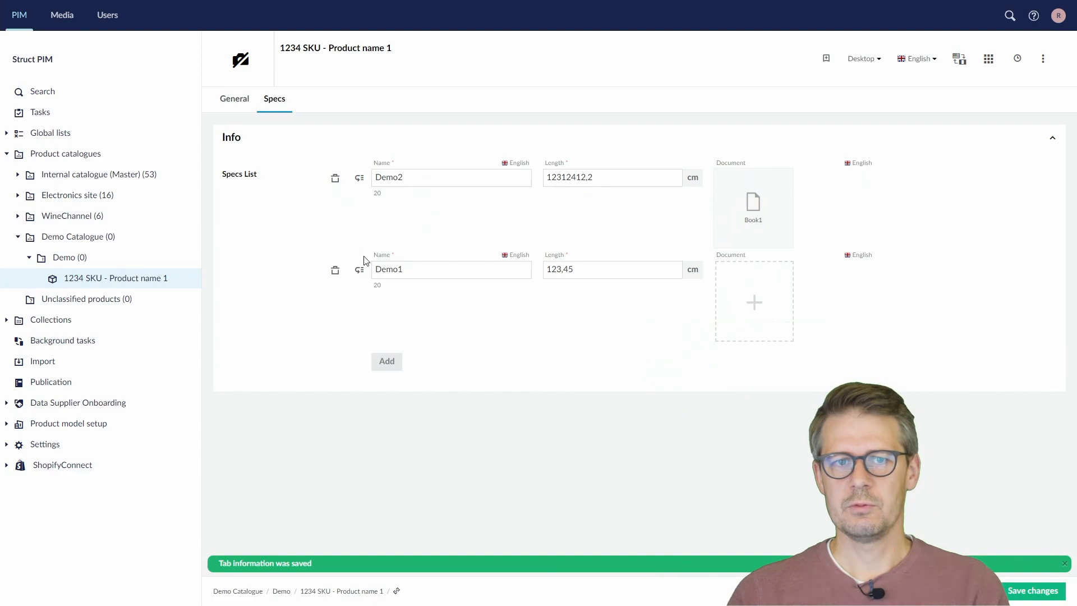
left_click_drag(357, 269, 343, 178)
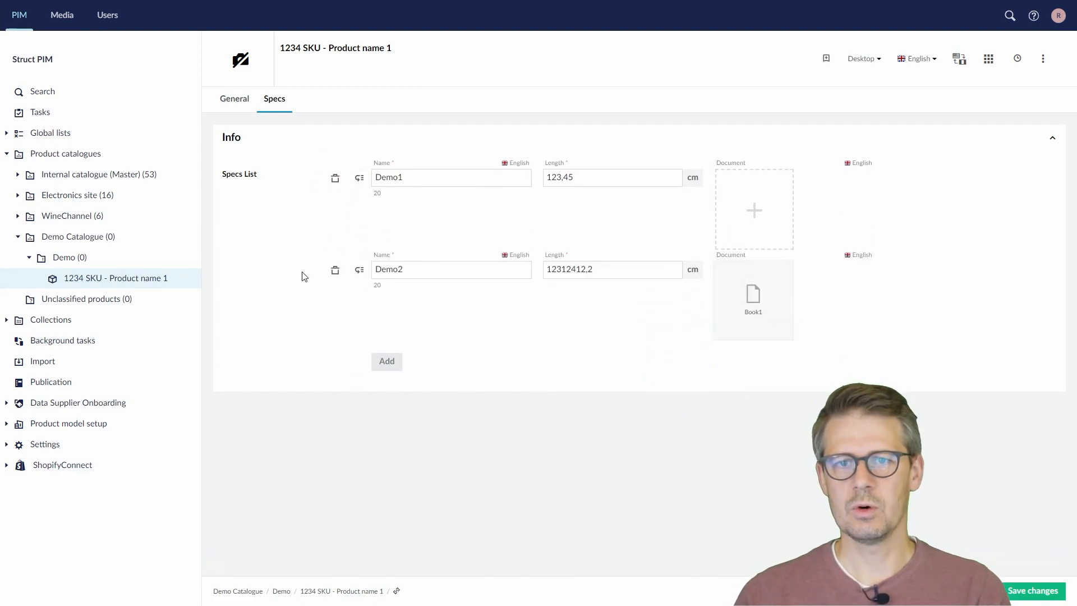
- Delete the Demo1 row, save the product, and add a row named Demo 3 with a length of 123213,1 cm
left_click(335, 178)
left_click(1031, 590)
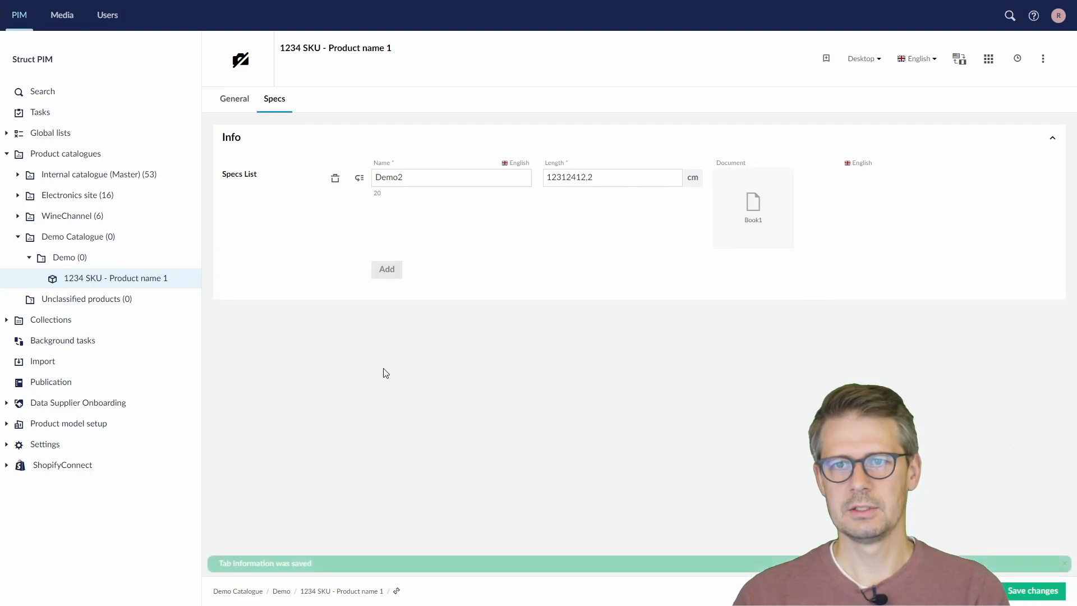
left_click(386, 270)
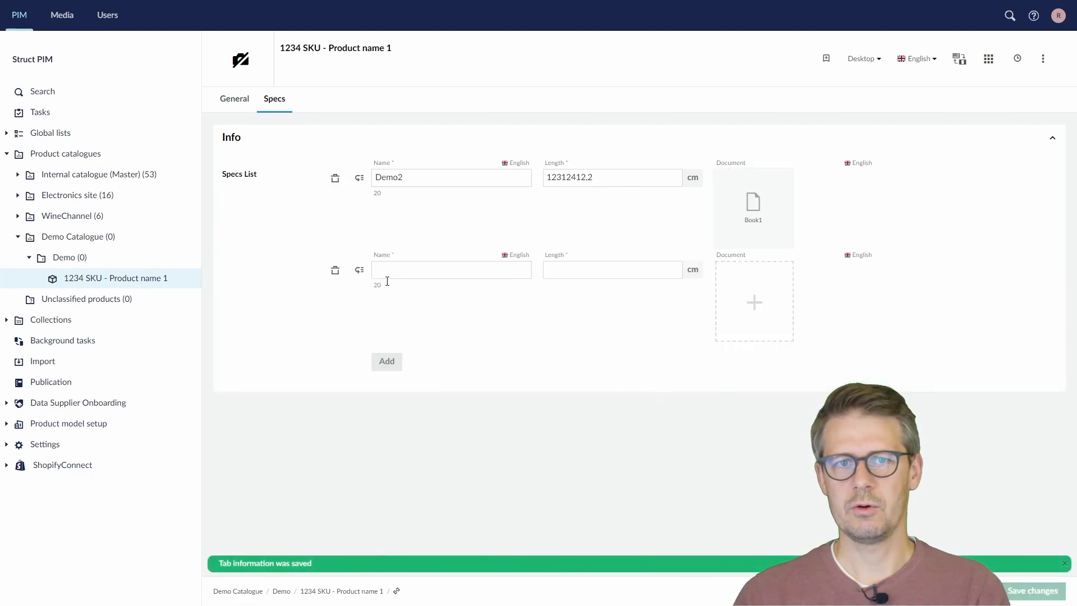
left_click(409, 269)
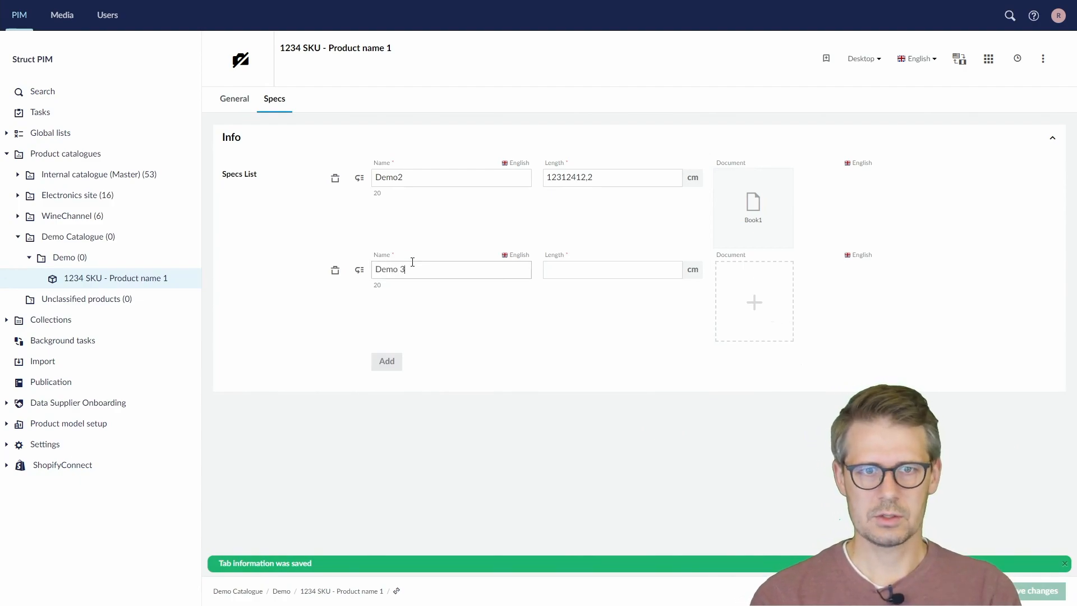
type("123213,1")
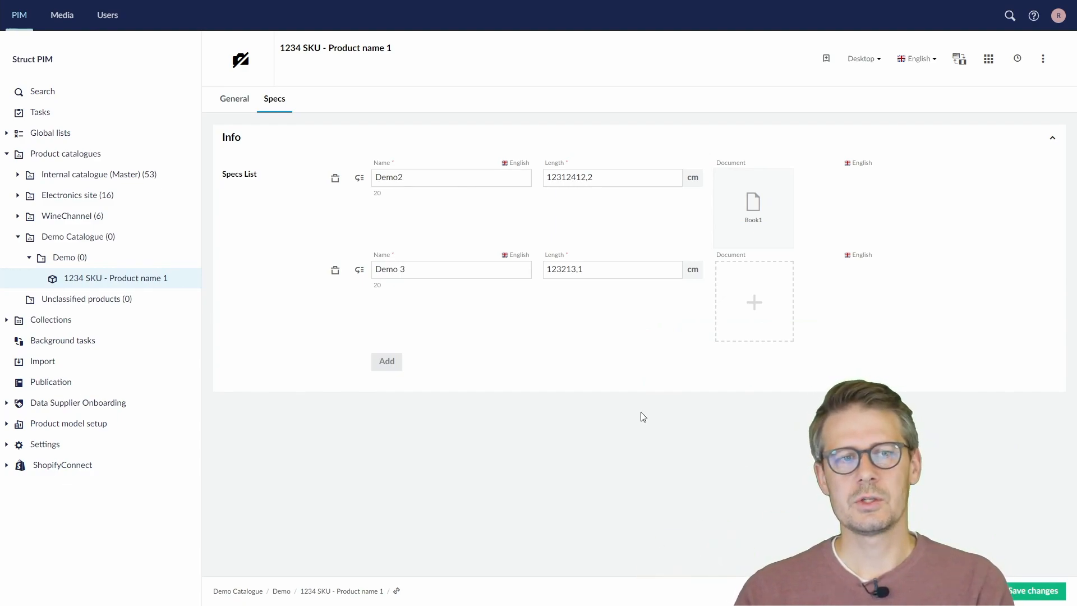
- Filter the attributes in the product model setup by the alias demo and open the Specs List attribute for editing
left_click(29, 256)
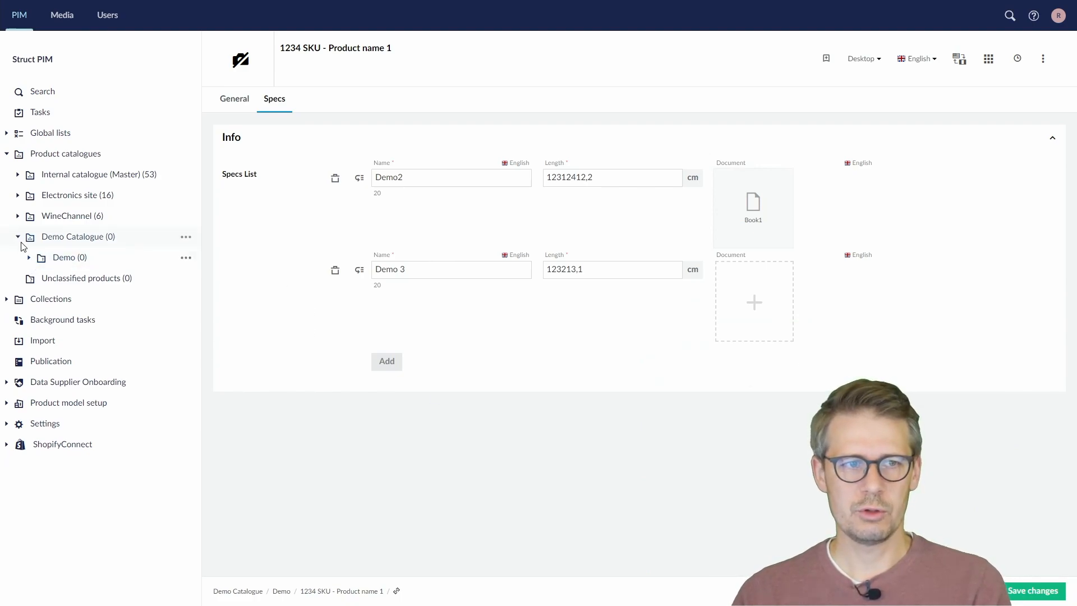
left_click(18, 236)
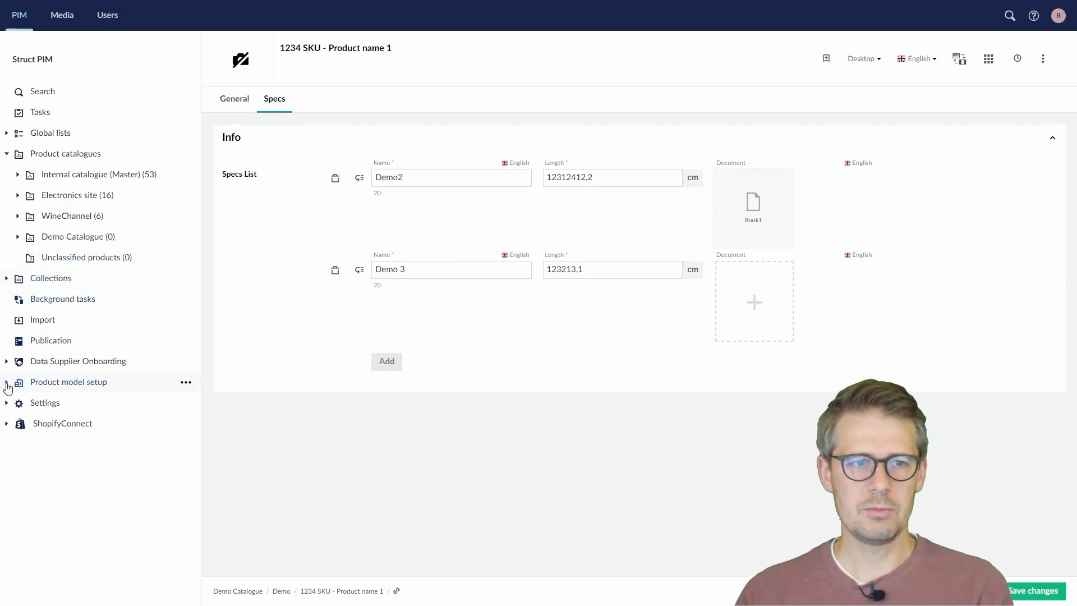
left_click(6, 382)
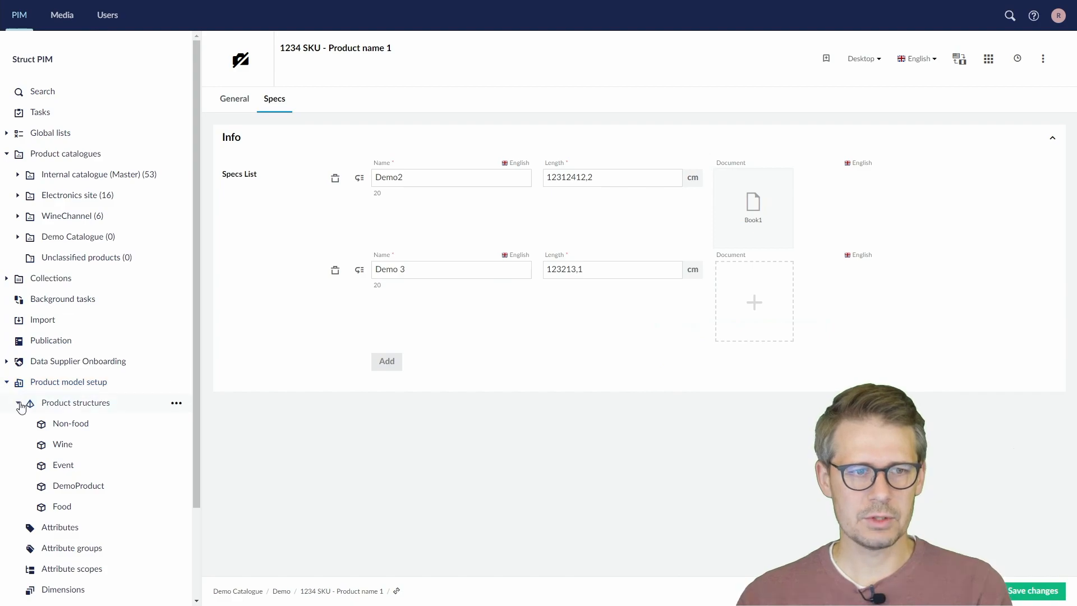
left_click(18, 403)
left_click(60, 424)
left_click(420, 180)
type("demo")
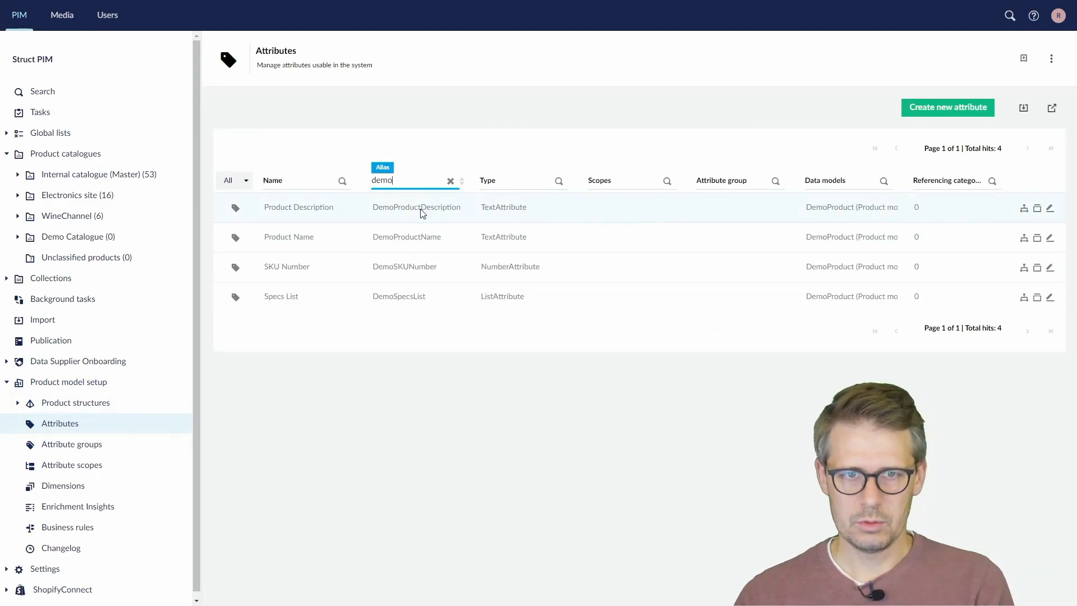
left_click(283, 301)
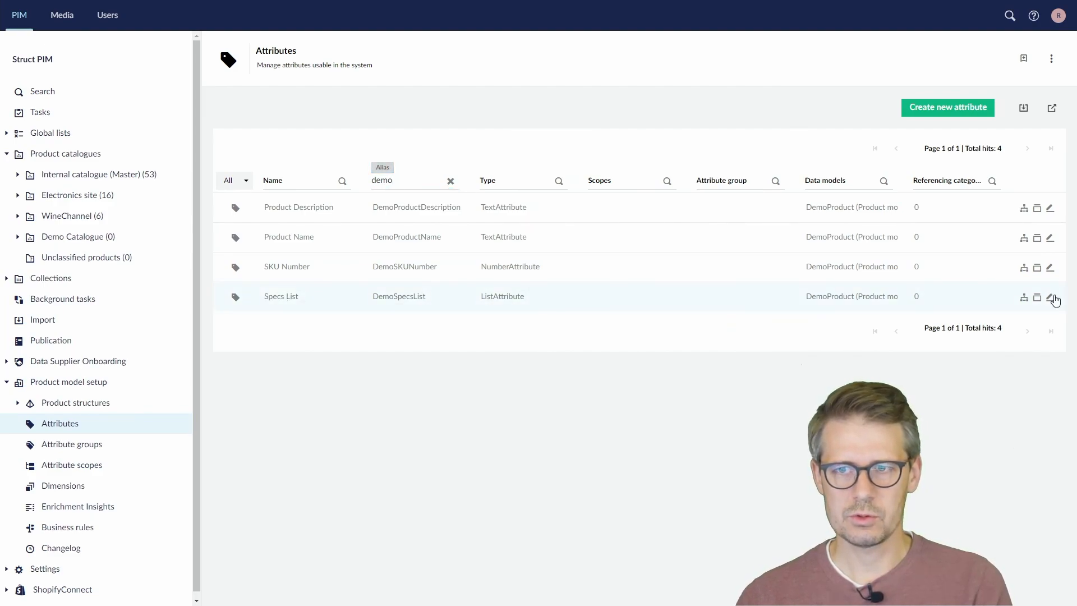
left_click(1050, 298)
- Enable table view for the Specs List attribute without choosing default columns, and save the attribute
scroll(771, 290, "down", 10)
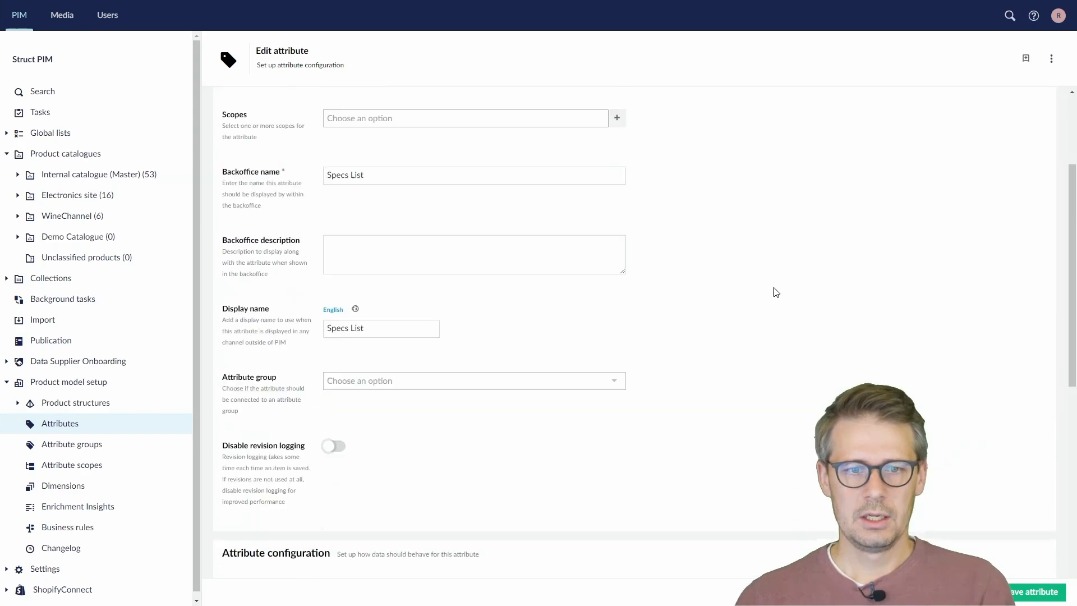
scroll(772, 292, "down", 1)
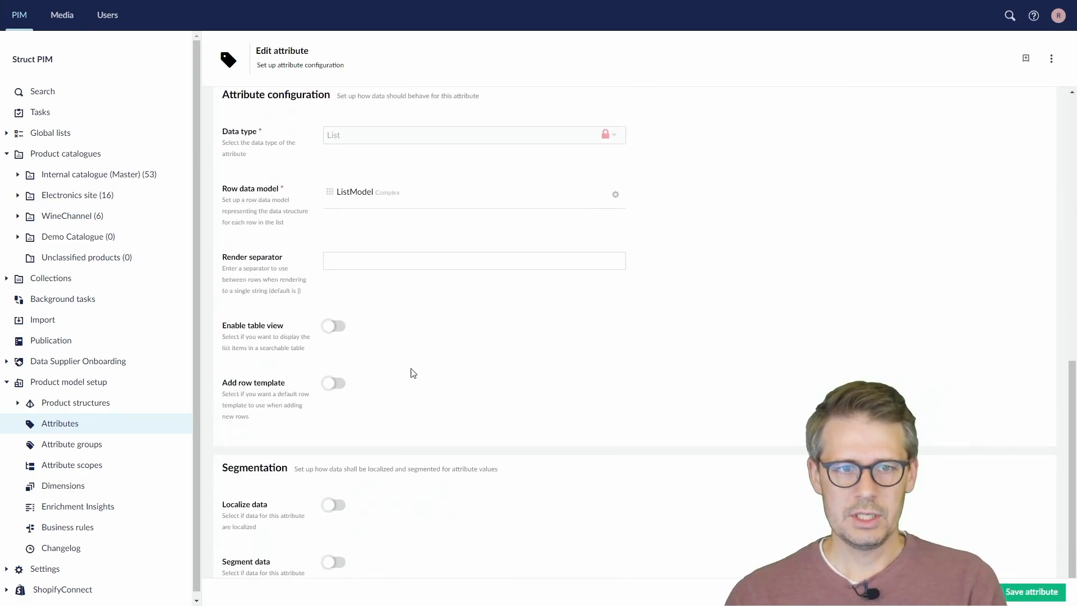
left_click(334, 327)
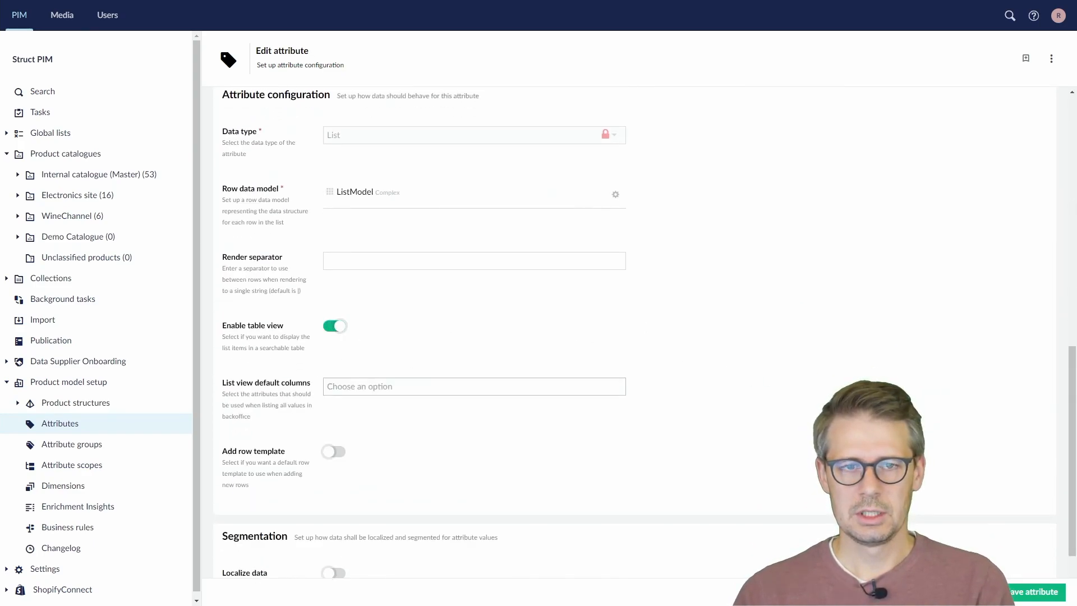
left_click(378, 389)
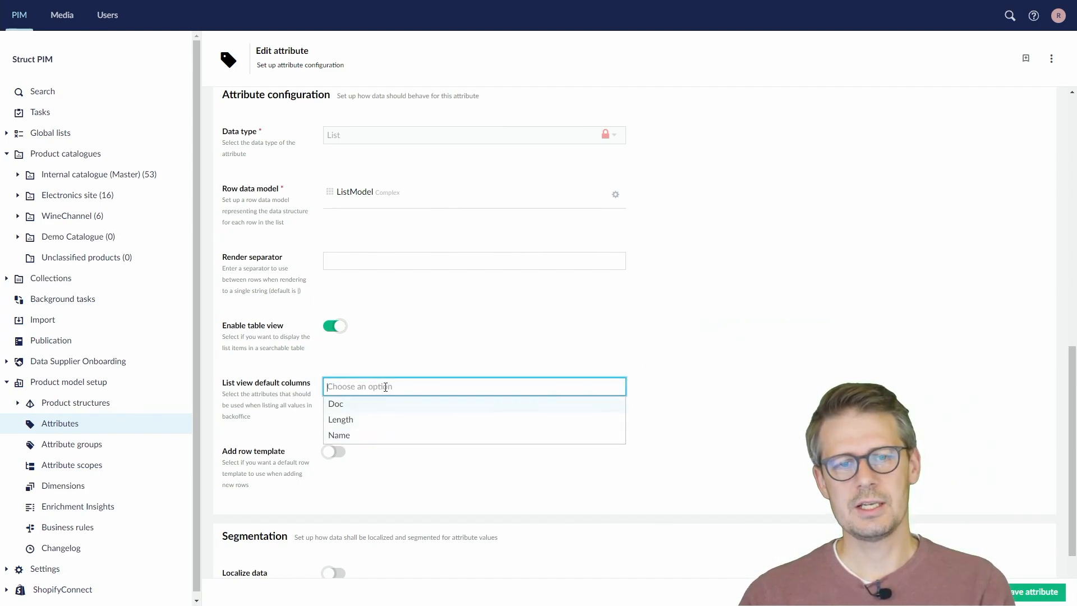
left_click(386, 367)
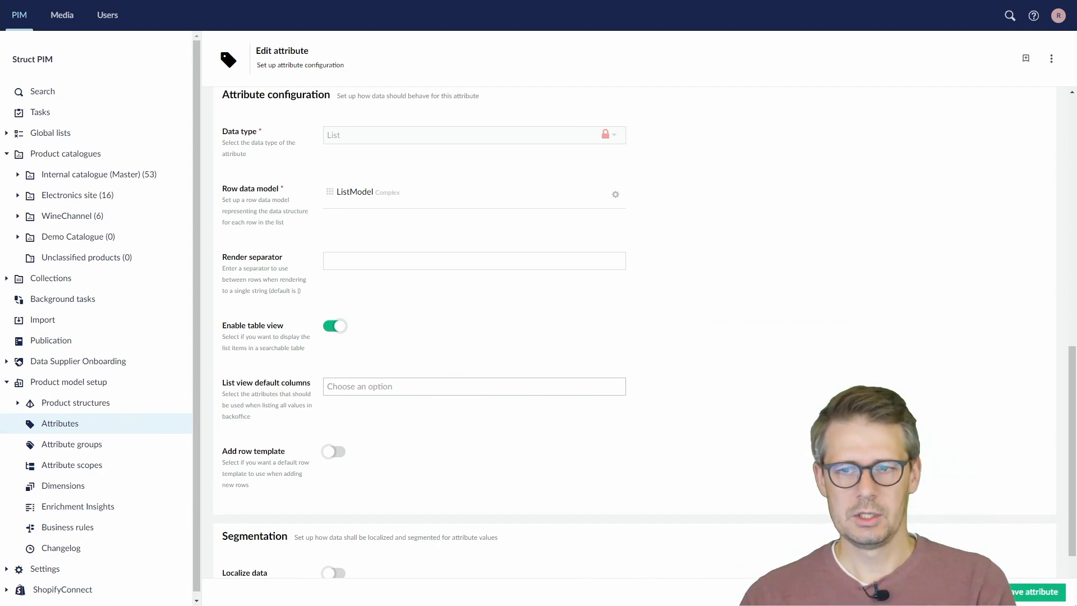
left_click(1044, 593)
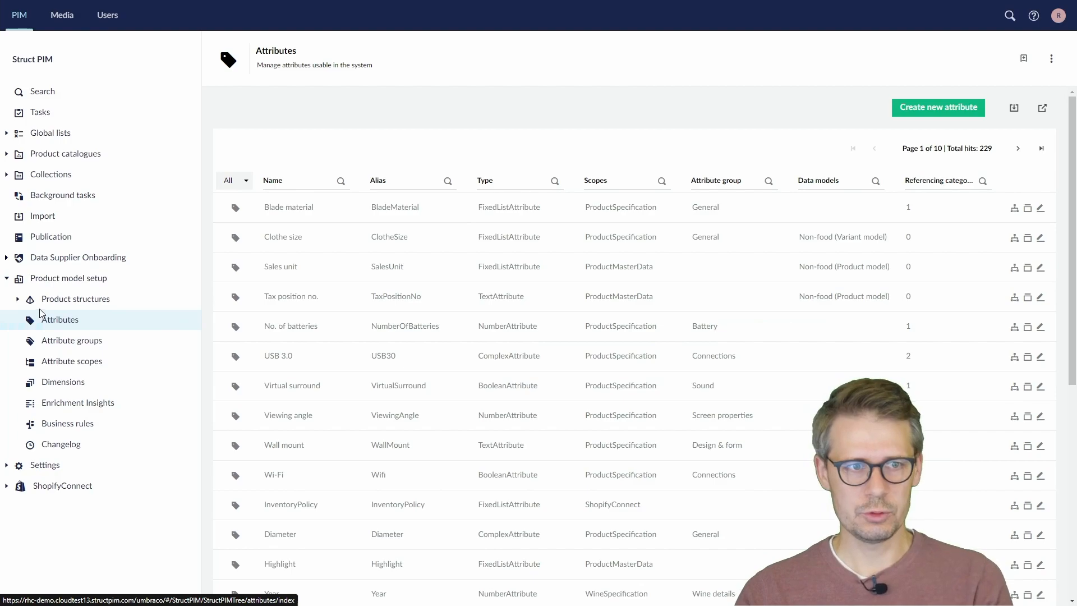
- Open Product name 1 from the Demo category of the Demo Catalogue
left_click(6, 138)
left_click(7, 134)
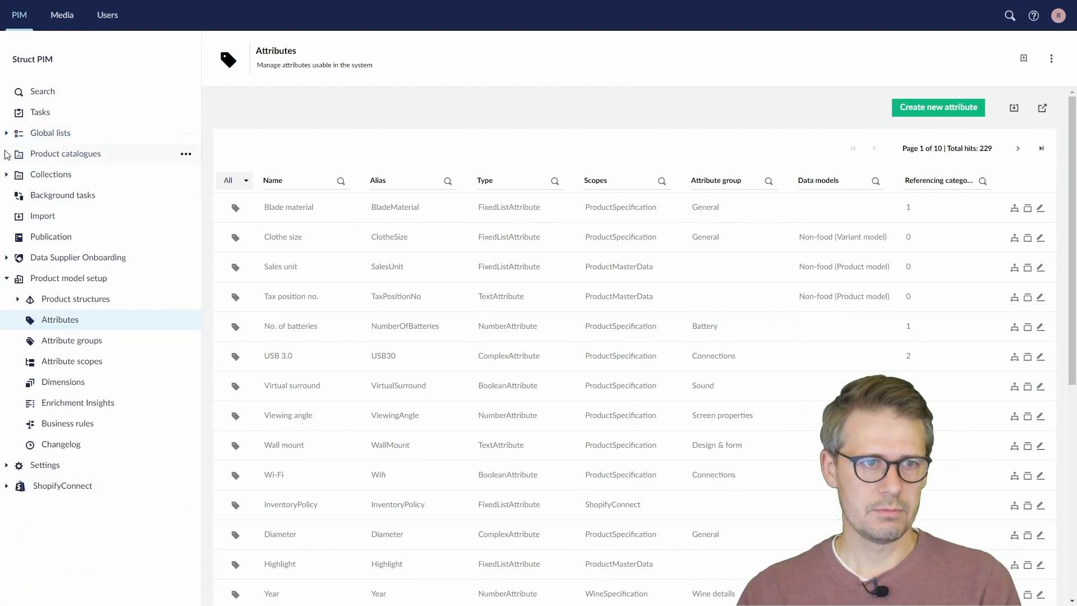
left_click(6, 155)
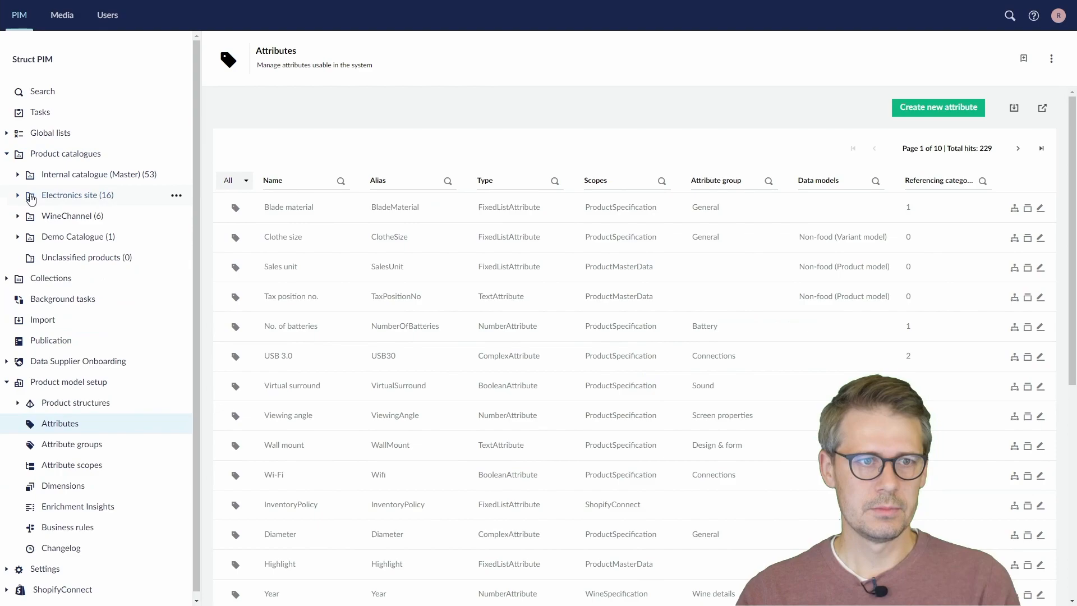
left_click(18, 237)
left_click(29, 257)
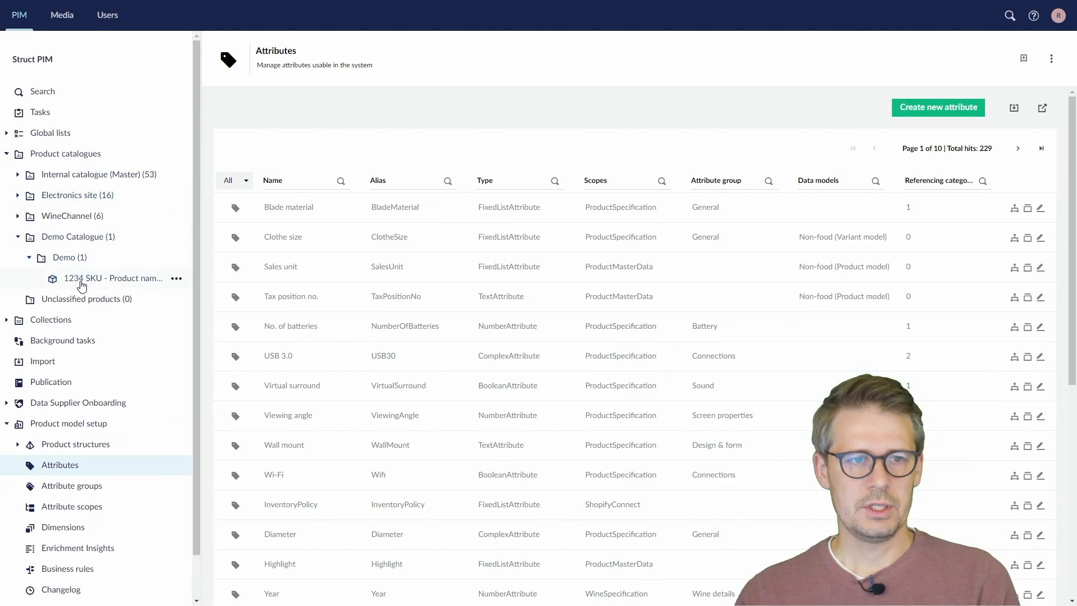
left_click(82, 279)
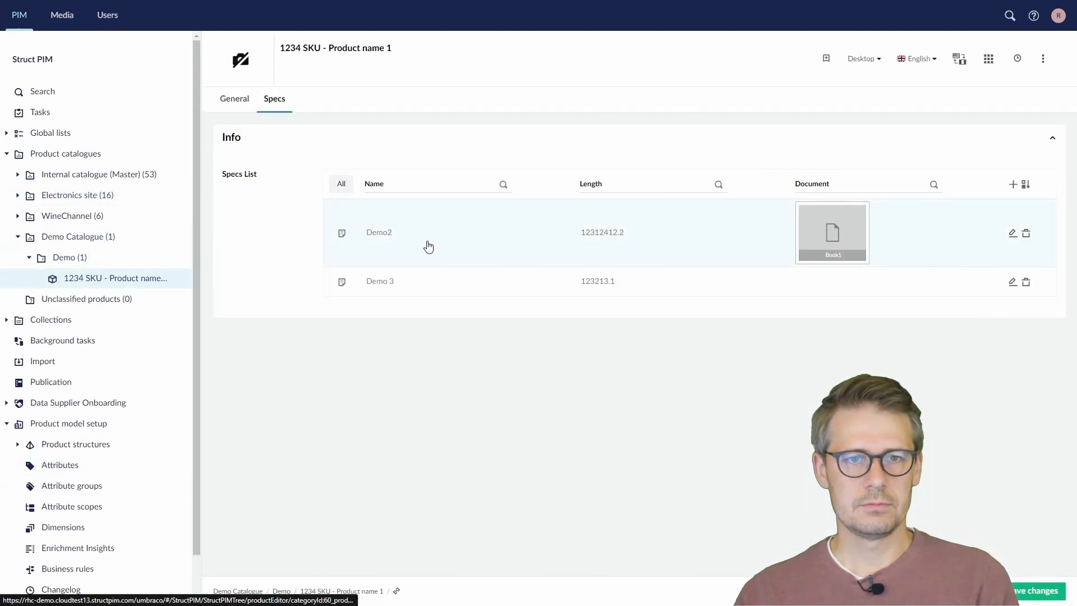
- Filter the Specs List table by name with *2 and clear the filter
left_click(415, 184)
left_click(634, 186)
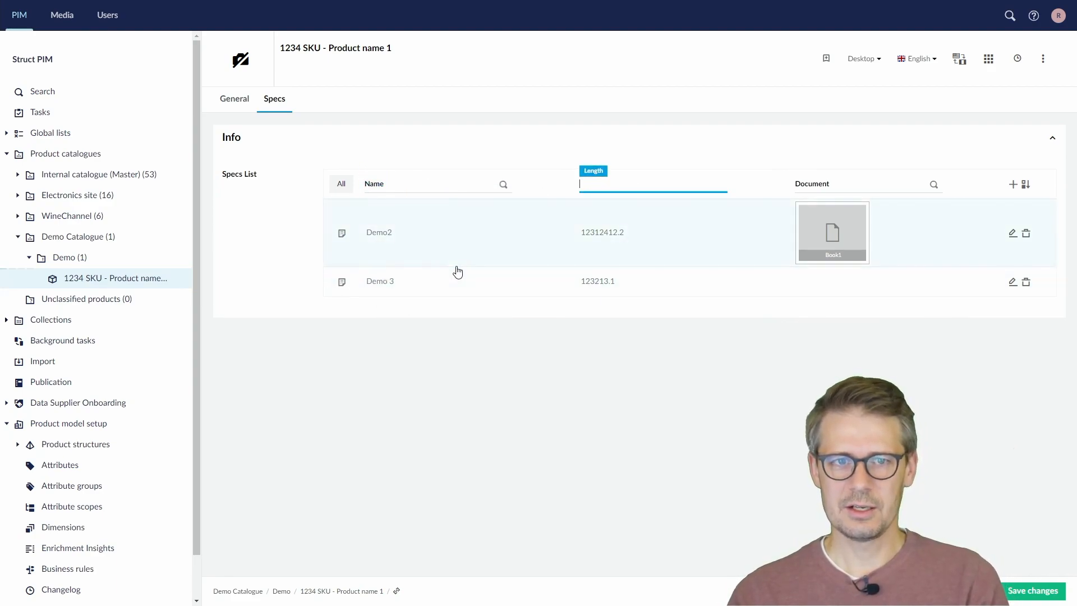
left_click(412, 184)
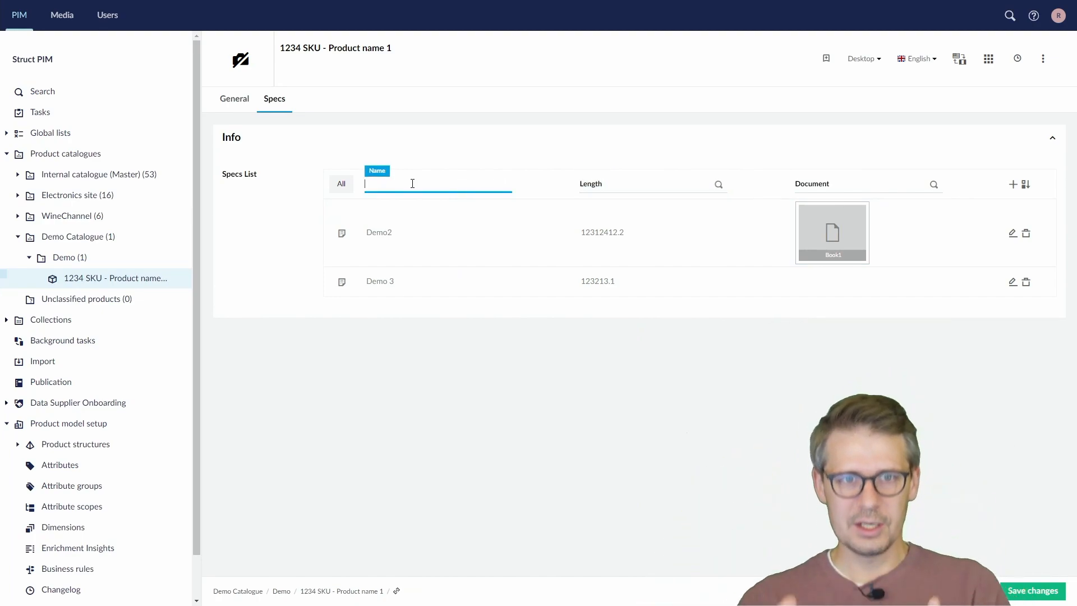
type("\"")
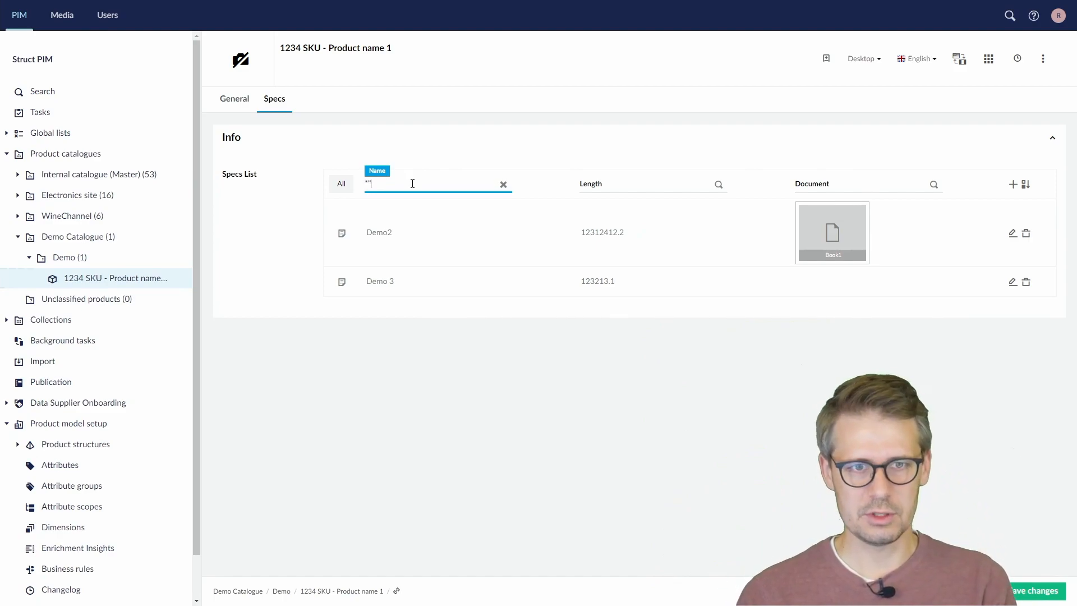
type("\"")
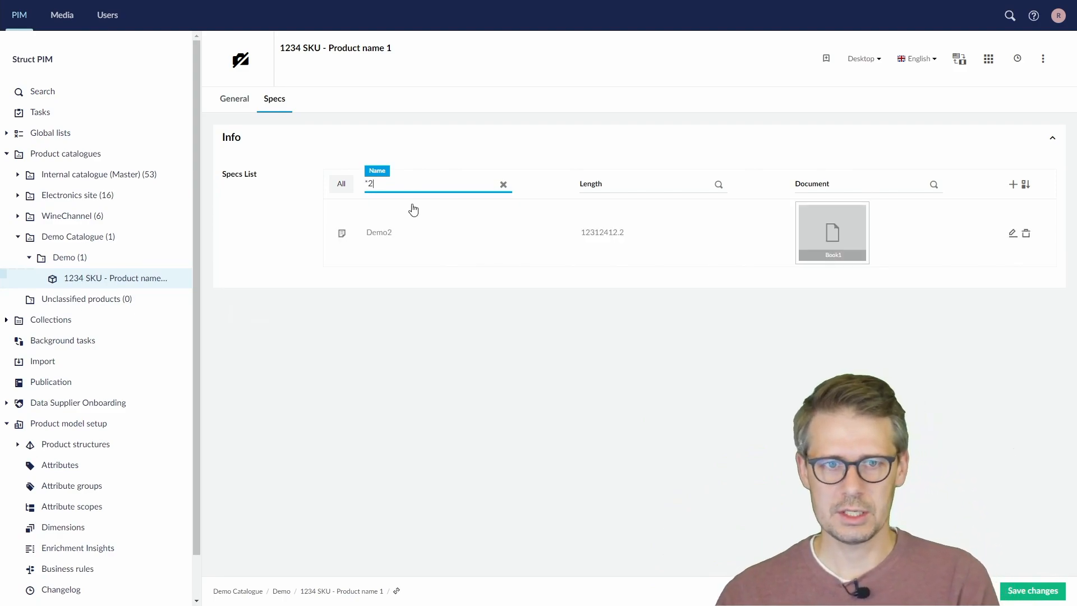
left_click(503, 185)
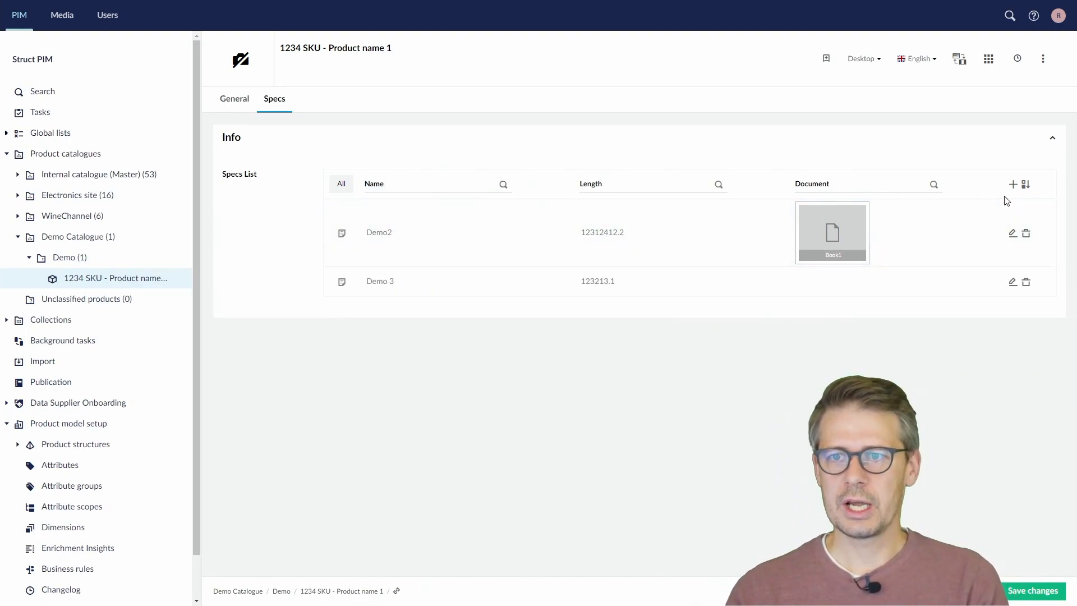
- Try reordering the Demo2 and Demo 3 rows in the table's sorting mode, keep the original order, and leave sorting mode
left_click(1025, 185)
left_click_drag(374, 242, 372, 281)
left_click_drag(398, 233, 408, 262)
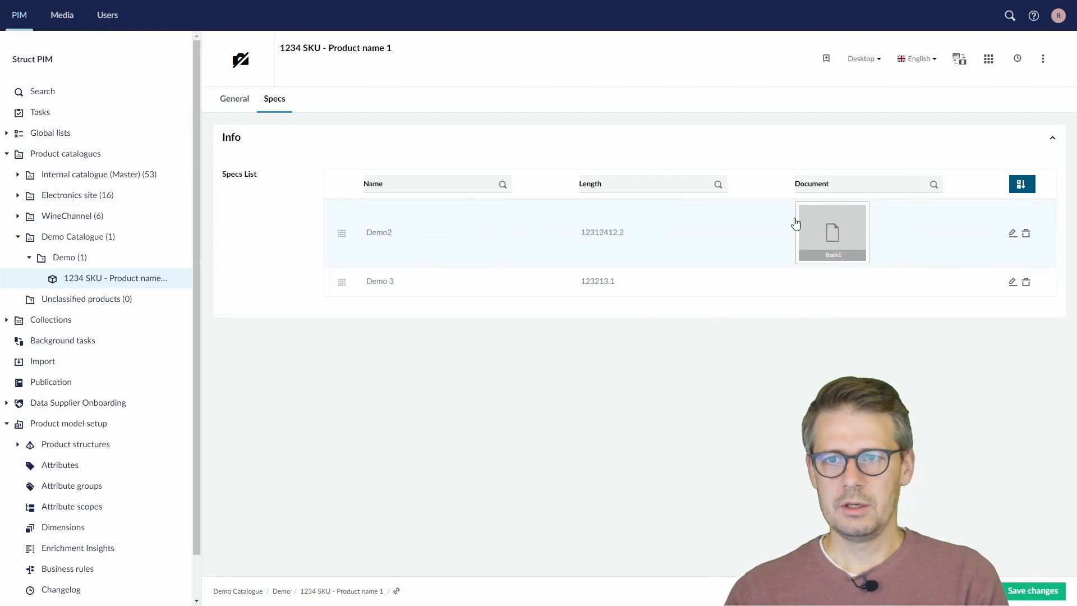
left_click(1019, 187)
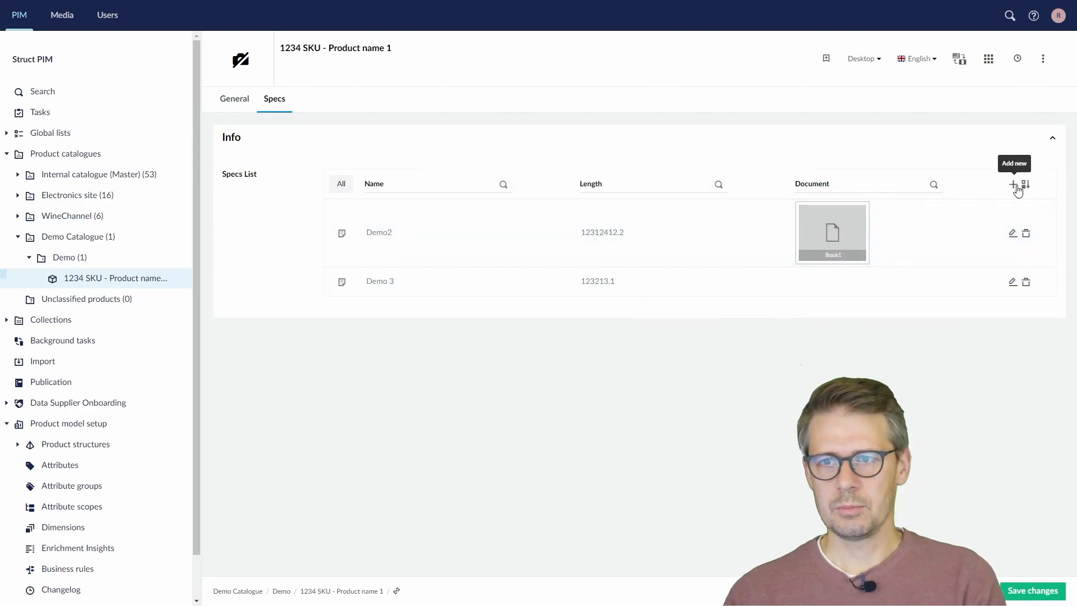
- Add a Specs List row named Demo 4 with a length of 3223142 cm and save the product
left_click(1015, 186)
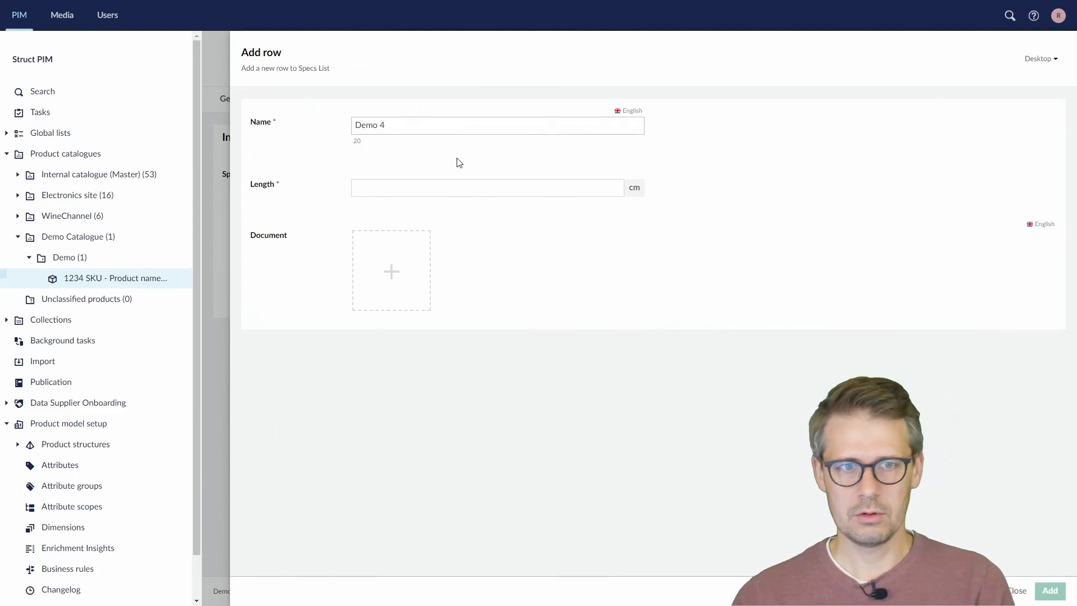
type("3223142")
left_click(1050, 589)
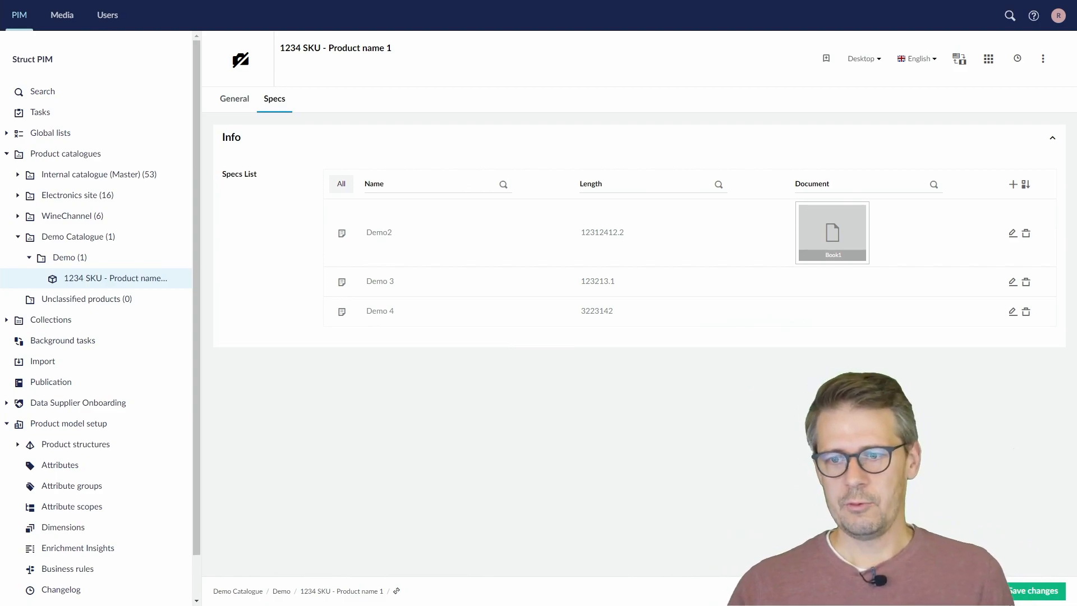
left_click(1019, 591)
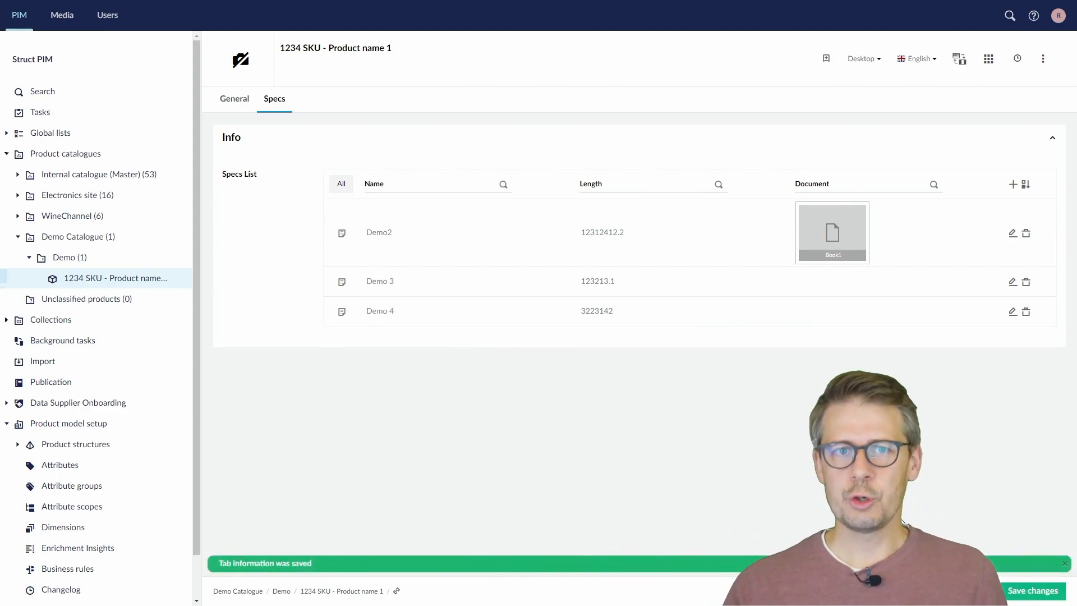